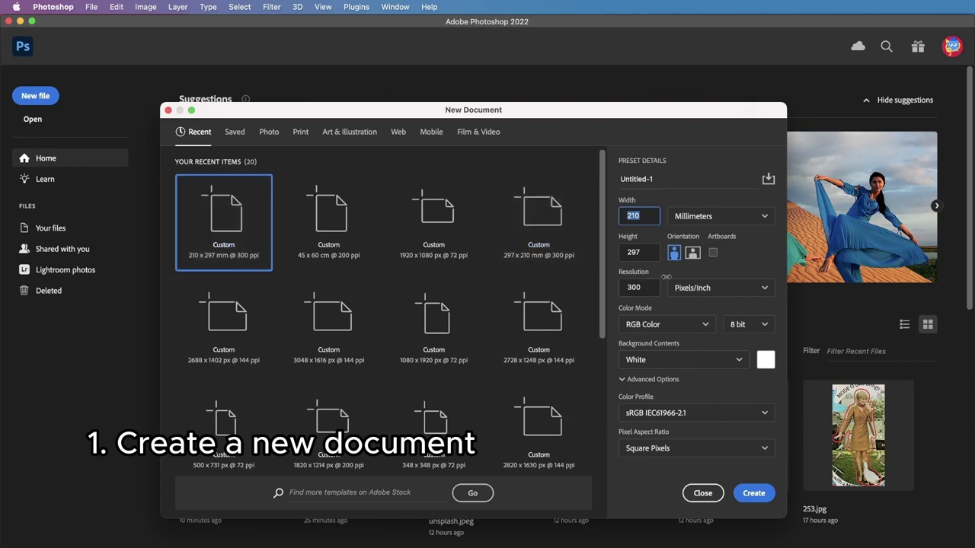
Create a 210 × 297 mm document at 300 ppi with a white background and add the text "TYPE" to the page
left_click(754, 493)
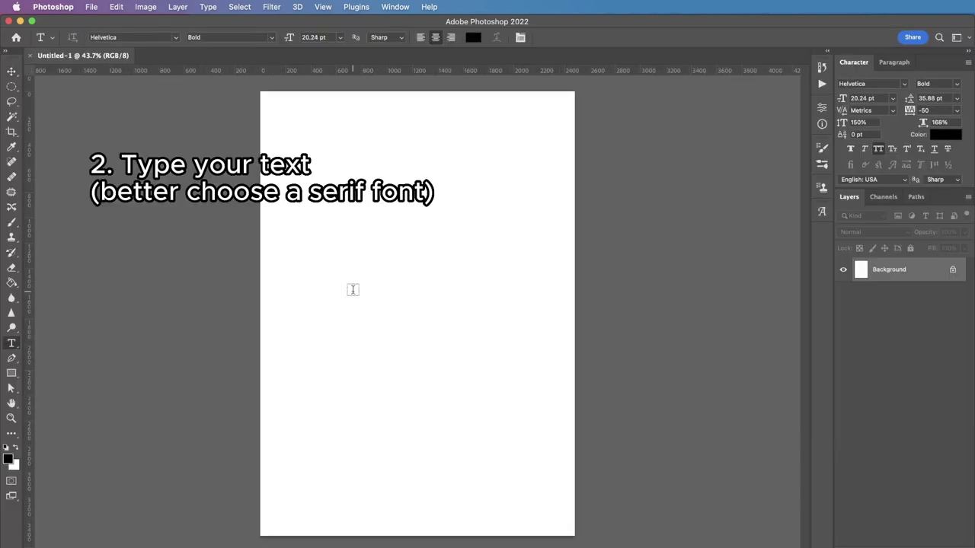
left_click(338, 283)
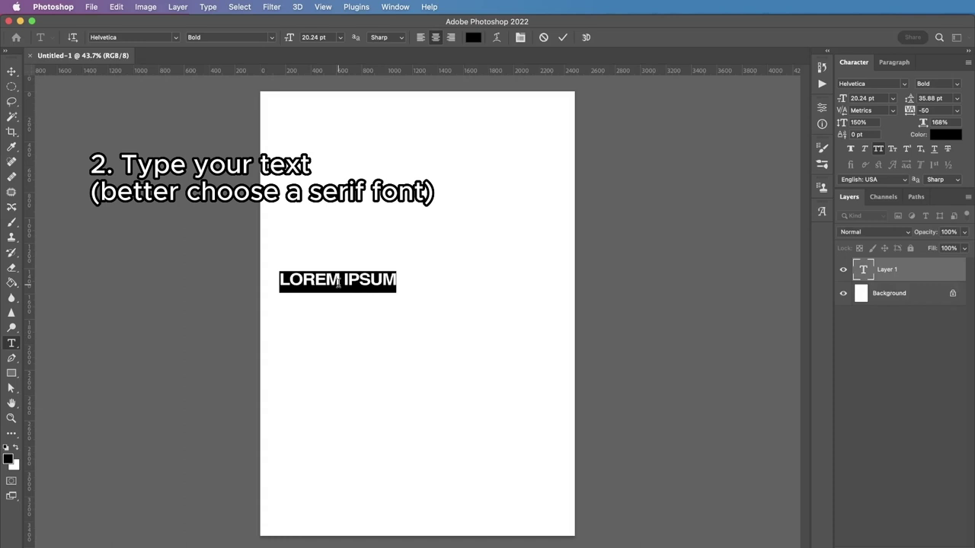
key("BackSpace")
type("TYPE")
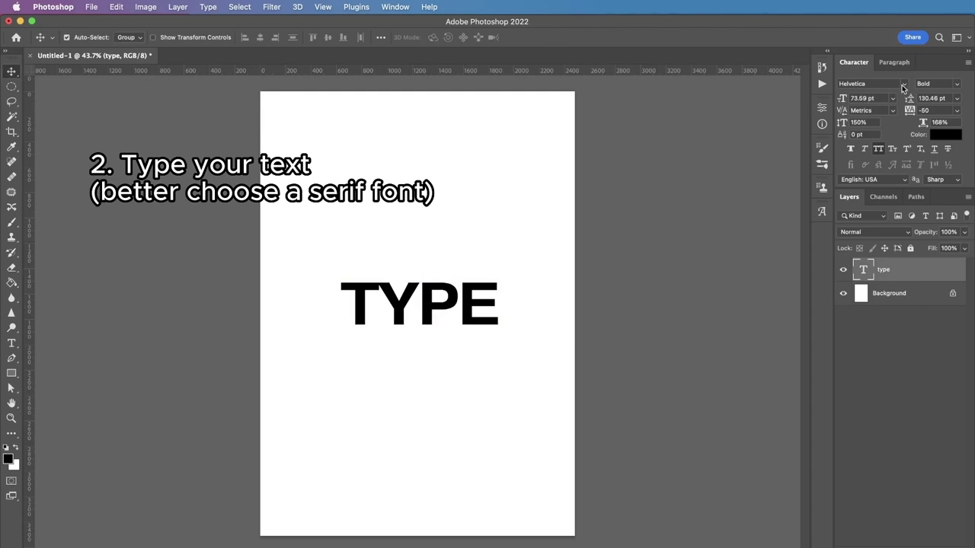
Change the font of the TYPE text to New Spirit Medium
scroll(491, 213, "up", 1)
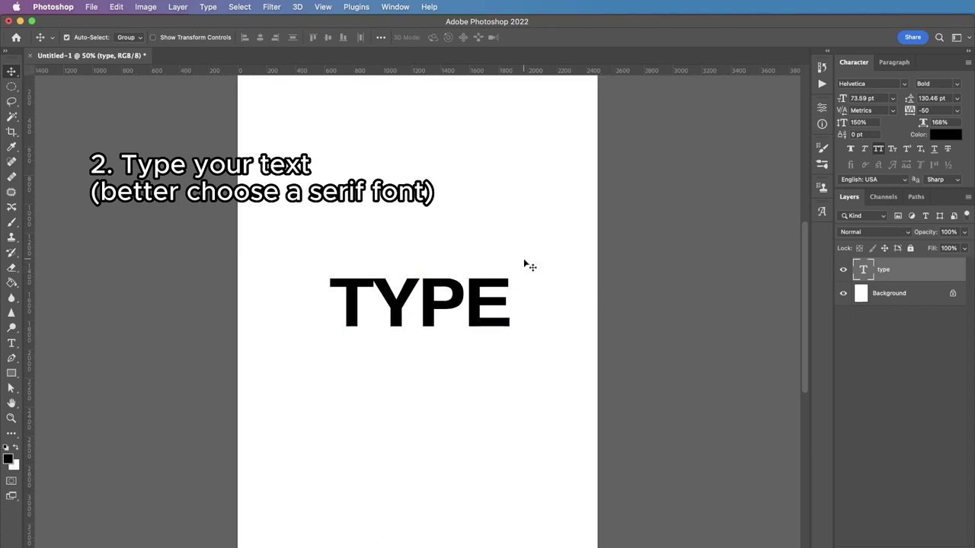
left_click(905, 83)
left_click(713, 131)
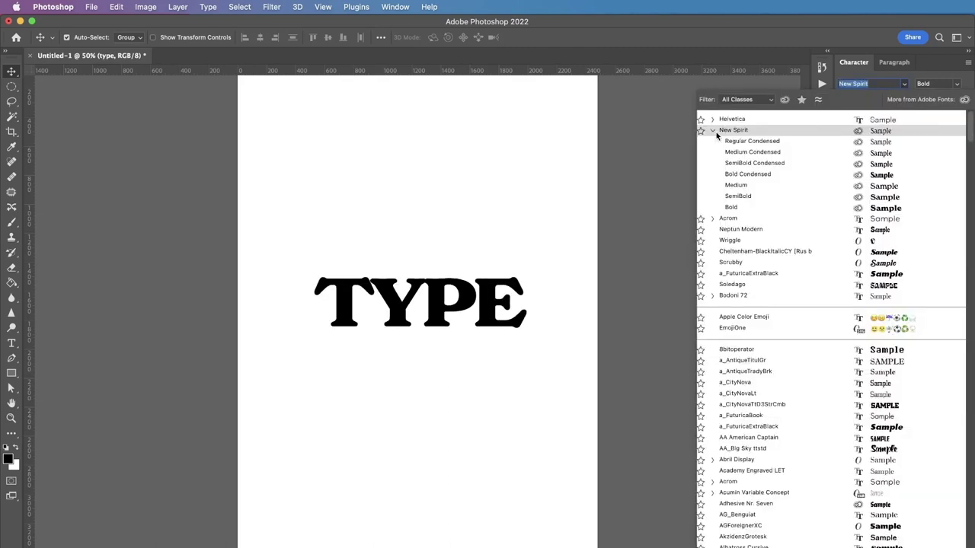
left_click(745, 187)
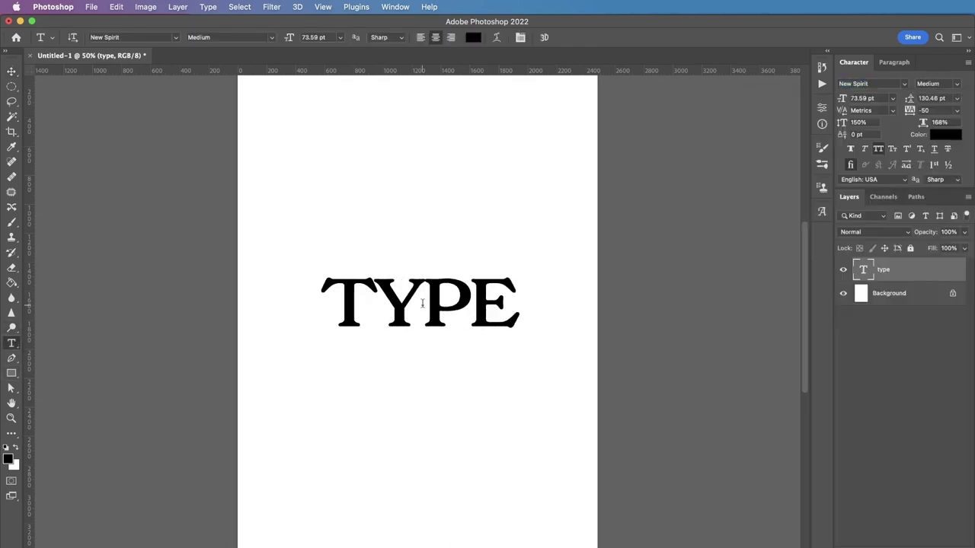
Set the tracking of the letter T to -100 to bring it closer to the Y
scroll(431, 292, "up", 3)
left_click_drag(338, 312, 268, 312)
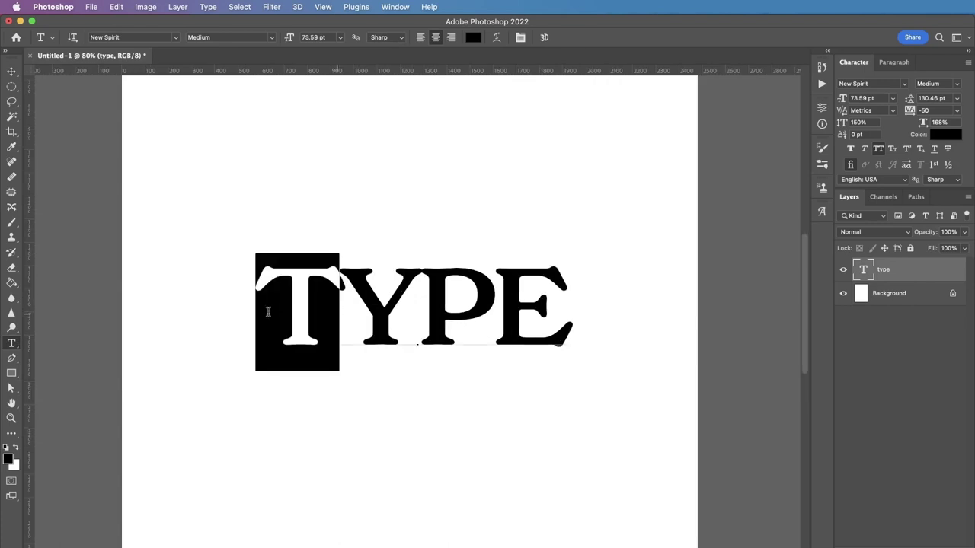
left_click(956, 110)
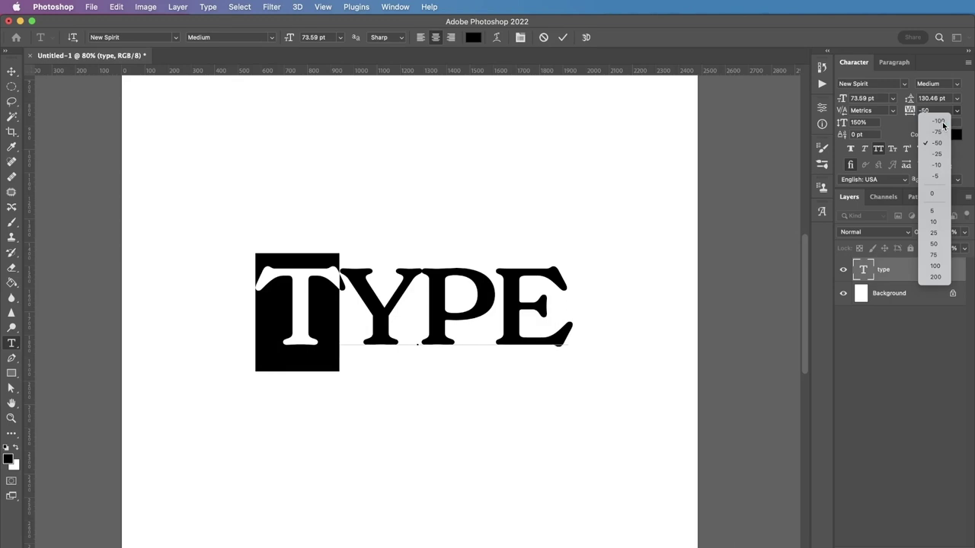
left_click(943, 124)
left_click(317, 314)
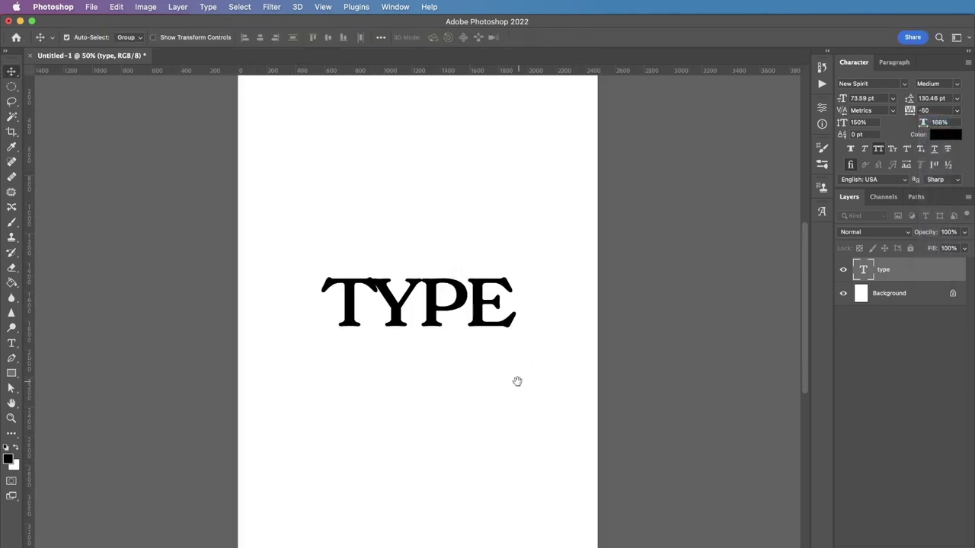
Duplicate the Background layer
left_click_drag(518, 381, 504, 350)
left_click(897, 297)
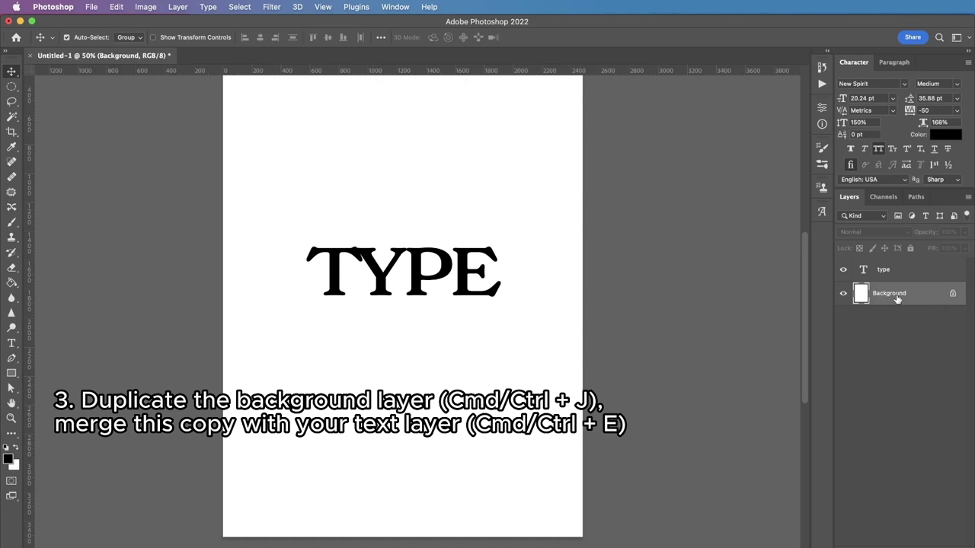
key("super+j")
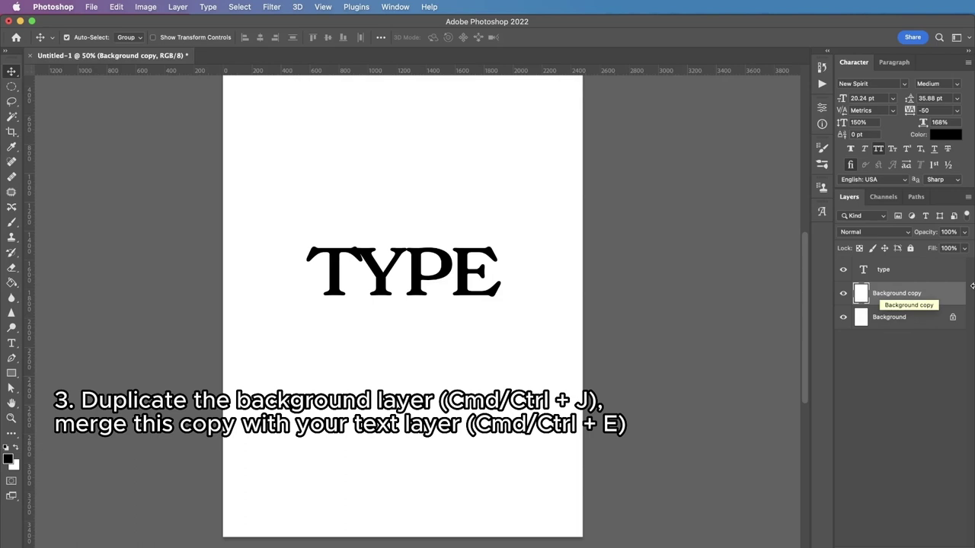
Merge the background copy with the text layer and convert the merged layer to a Smart Object
key("super")
left_click(910, 269, "super")
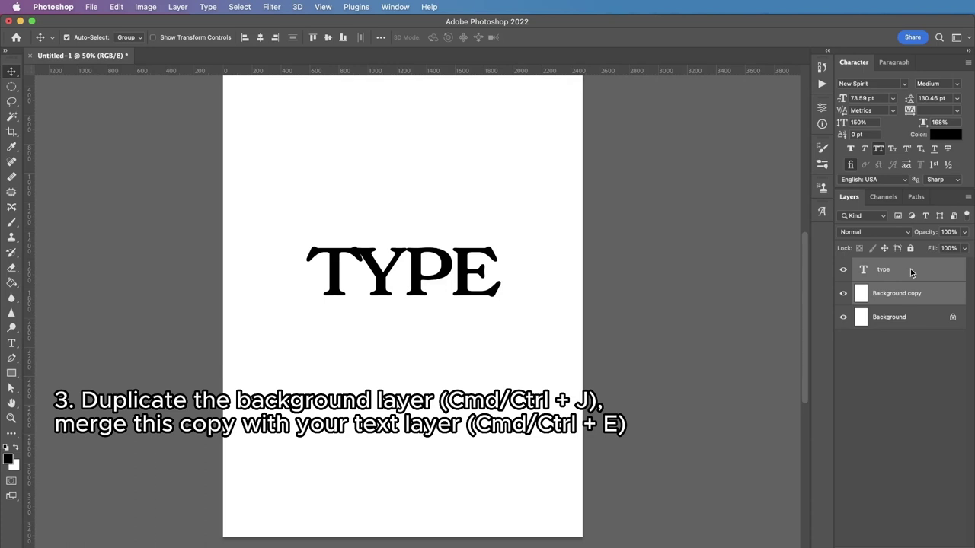
key("super+e")
right_click(910, 269)
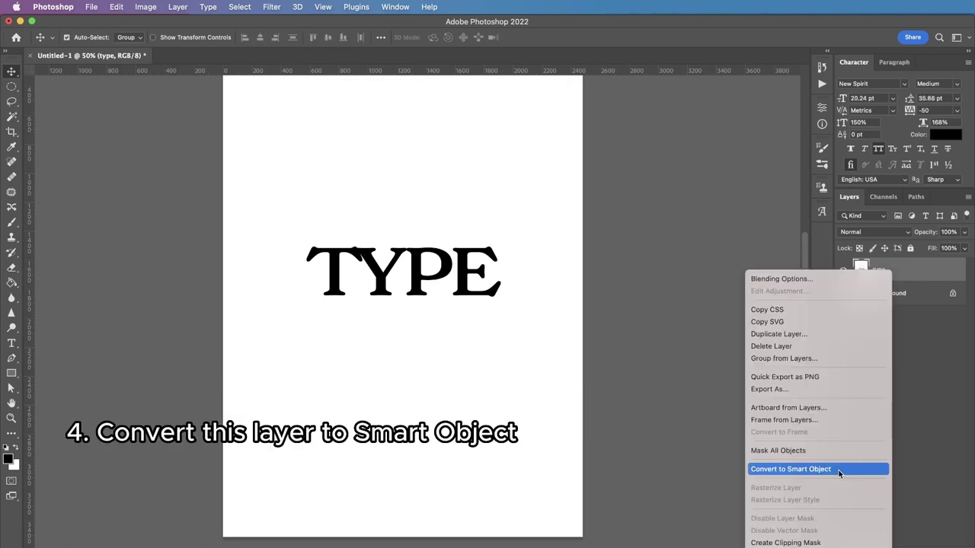
left_click(839, 471)
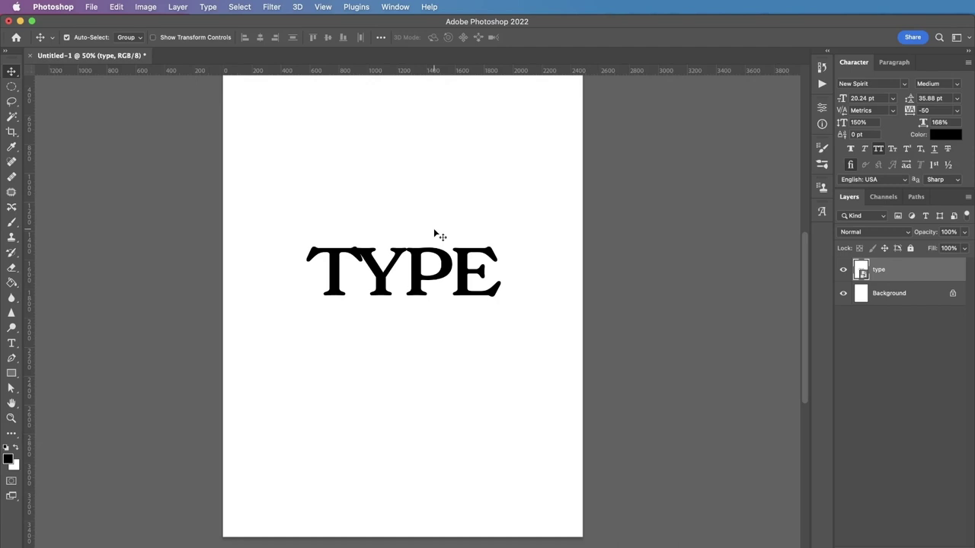
Apply a Gaussian Blur with a radius of 16.2 pixels to the type Smart Object
left_click(273, 9)
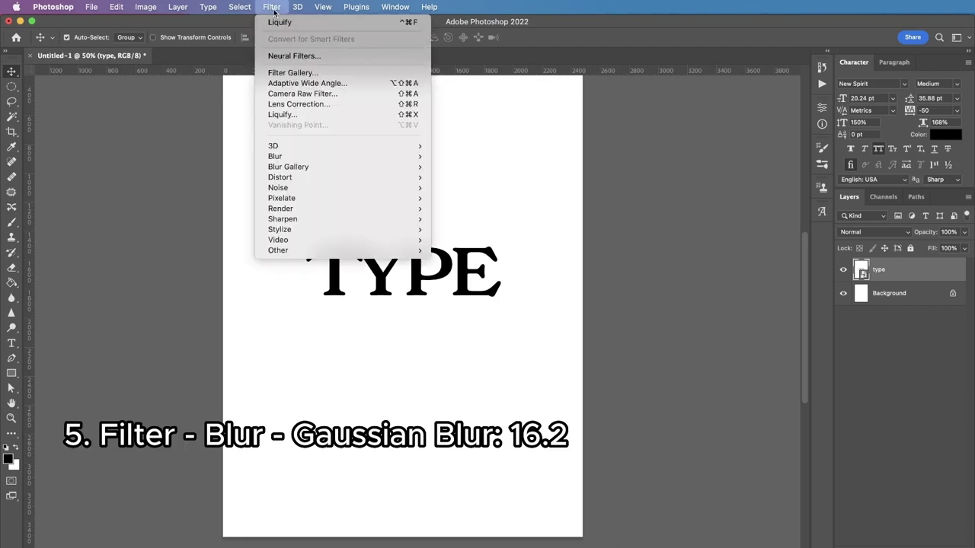
mouse_move(311, 158)
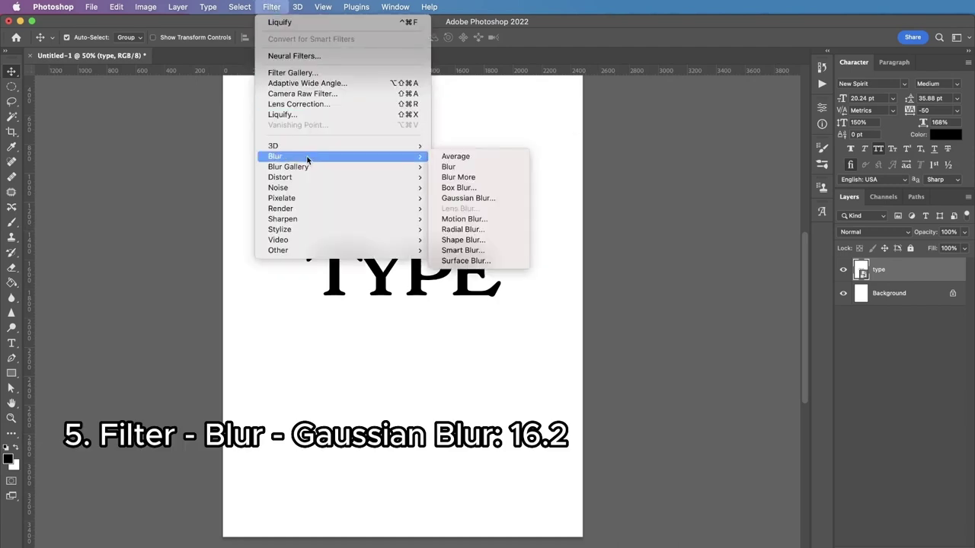
left_click(467, 198)
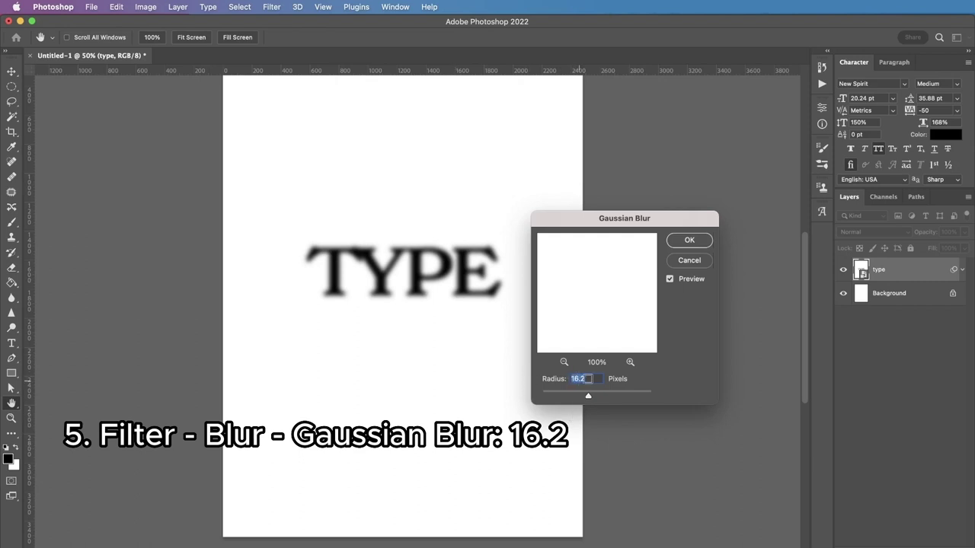
scroll(477, 323, "down", 3)
scroll(431, 292, "up", 3)
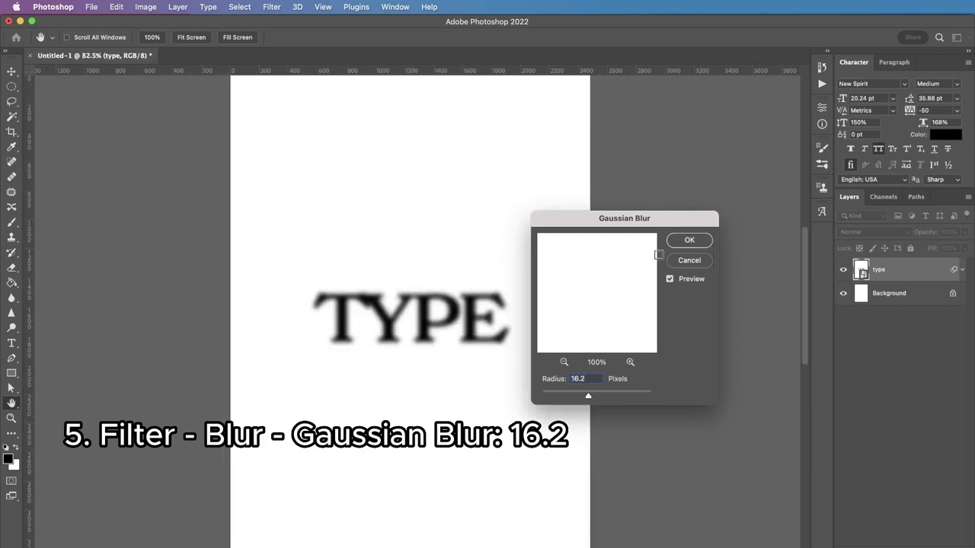
left_click(688, 241)
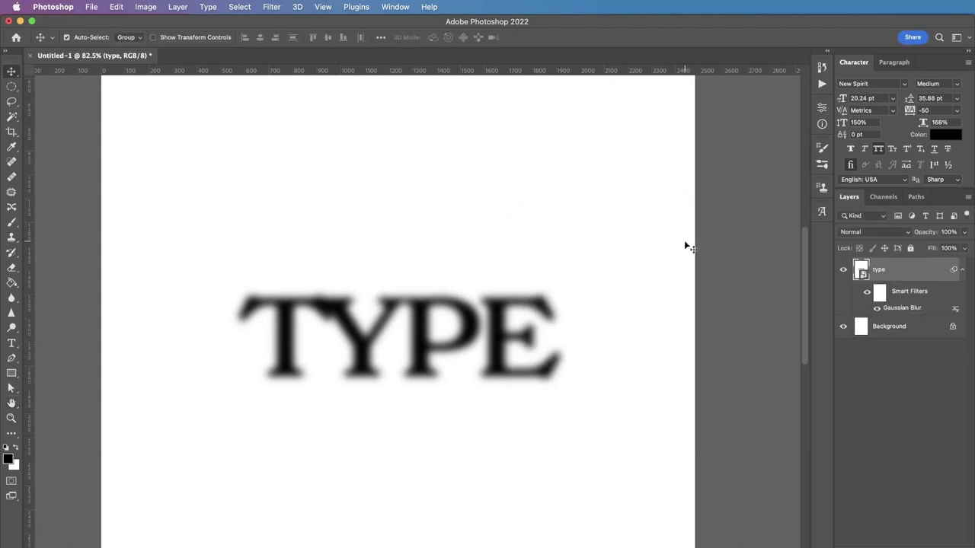
Apply a Threshold adjustment with a level of 198 to the blurred type layer
scroll(679, 241, "down", 3)
left_click(148, 8)
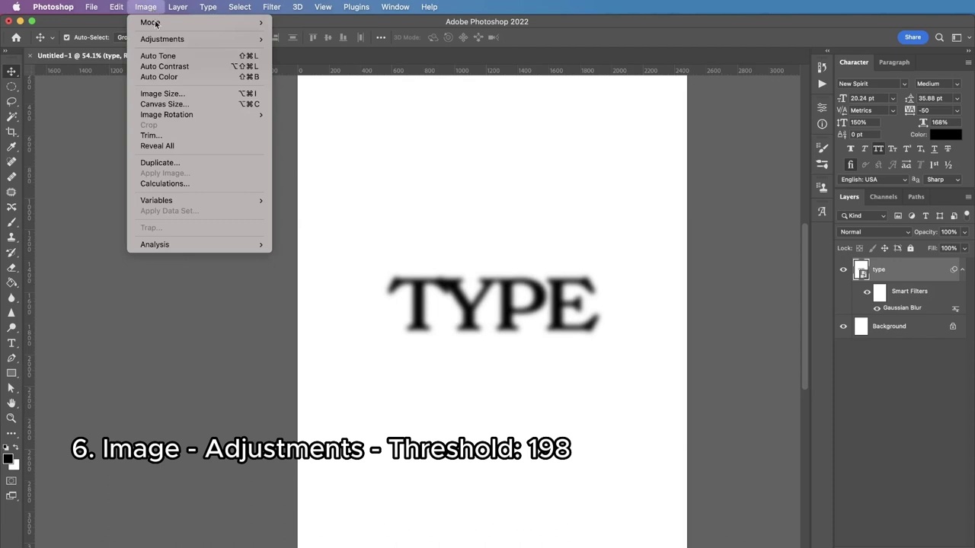
mouse_move(161, 39)
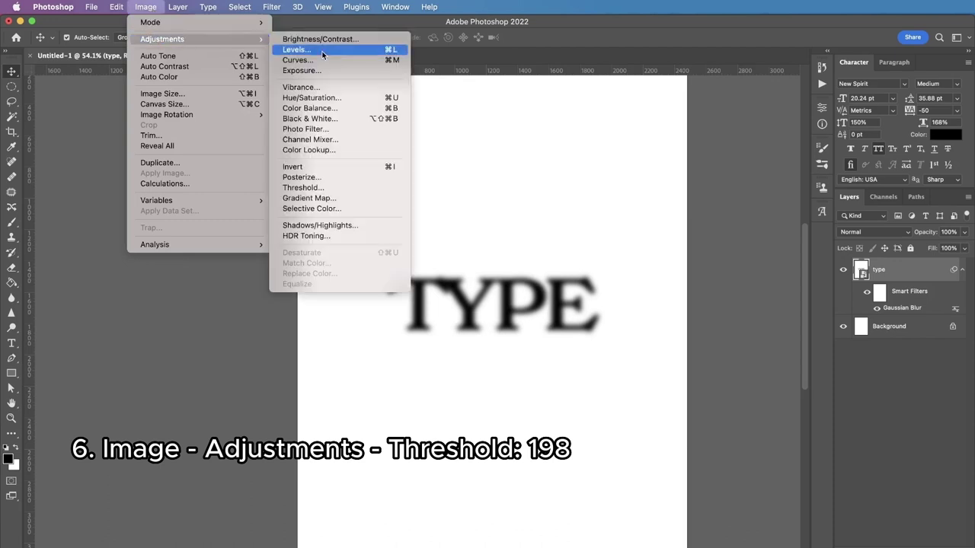
left_click(320, 190)
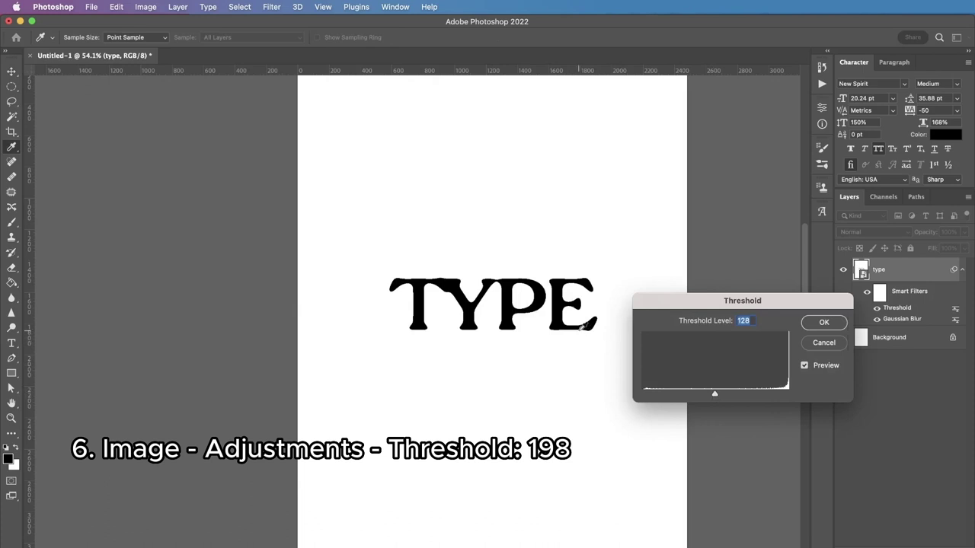
scroll(587, 326, "up", 3)
left_click(747, 395)
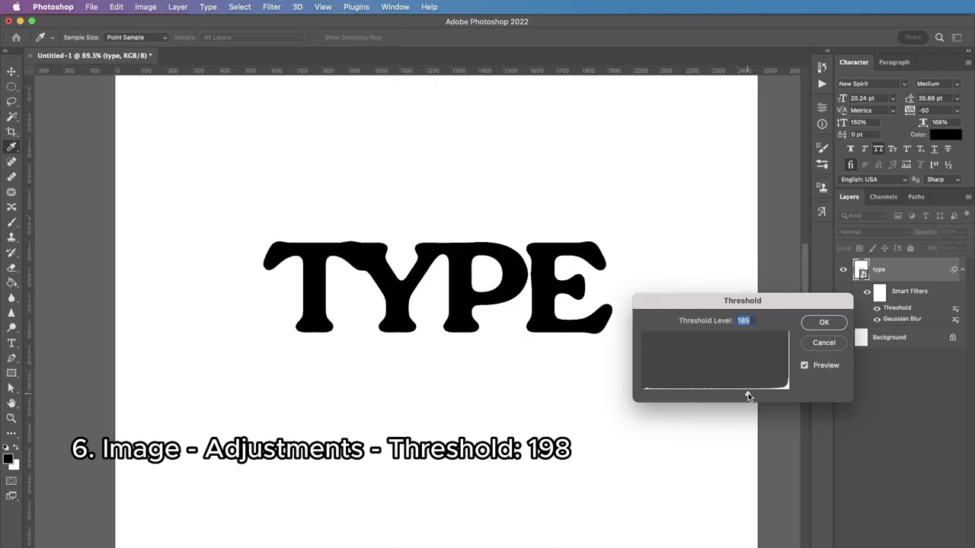
left_click_drag(748, 395, 758, 395)
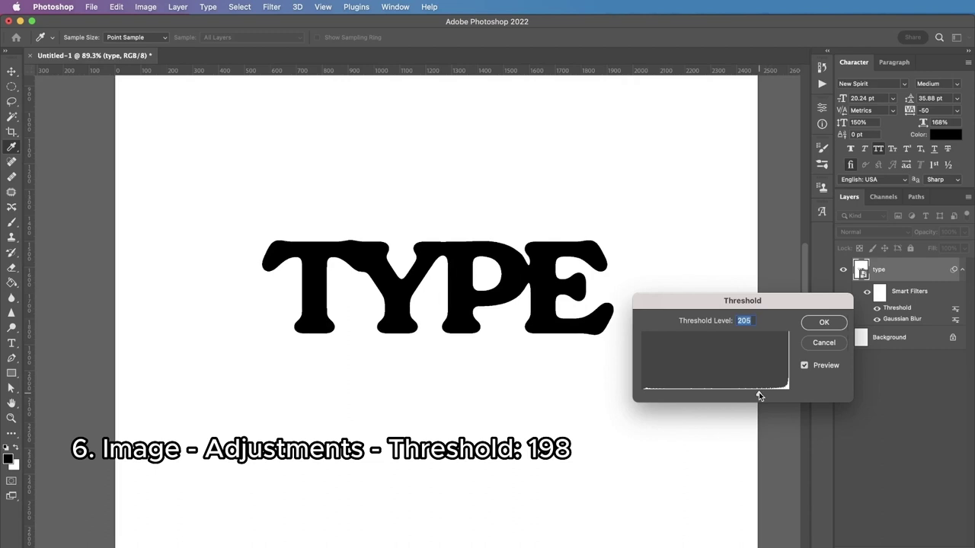
type("198")
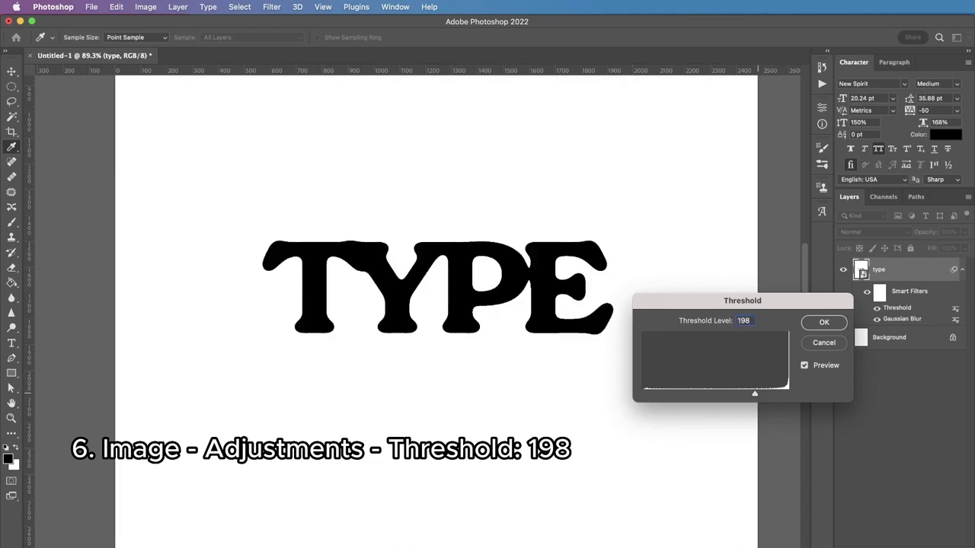
double_click(757, 325)
left_click(812, 324)
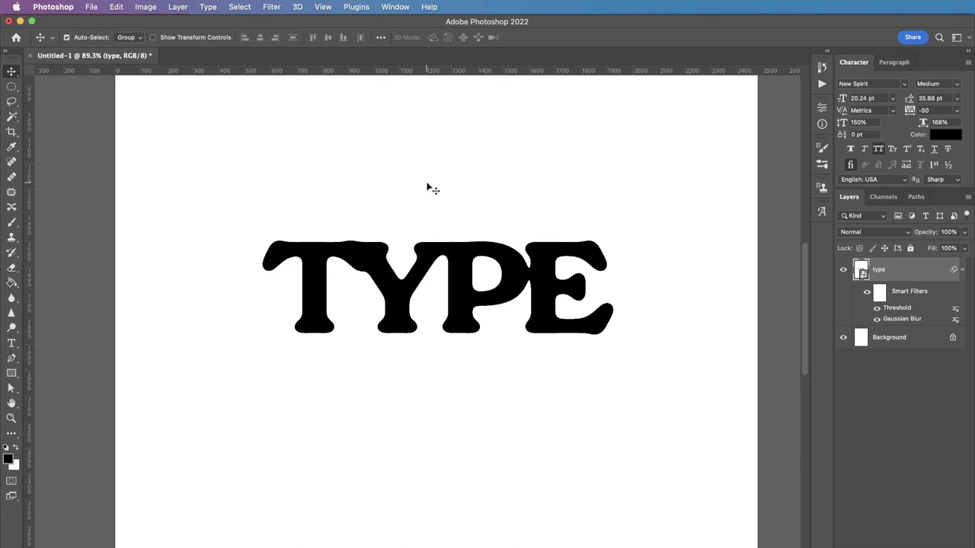
Open the Liquify filter for the type layer and thin the stem of the T using the Pucker tool at brush size 150
left_click(268, 6)
left_click(297, 118)
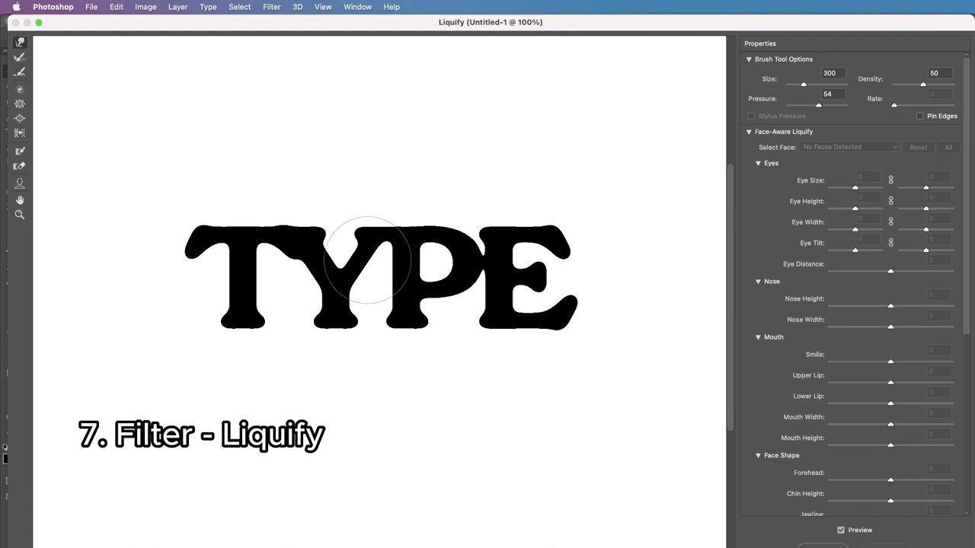
left_click(19, 104)
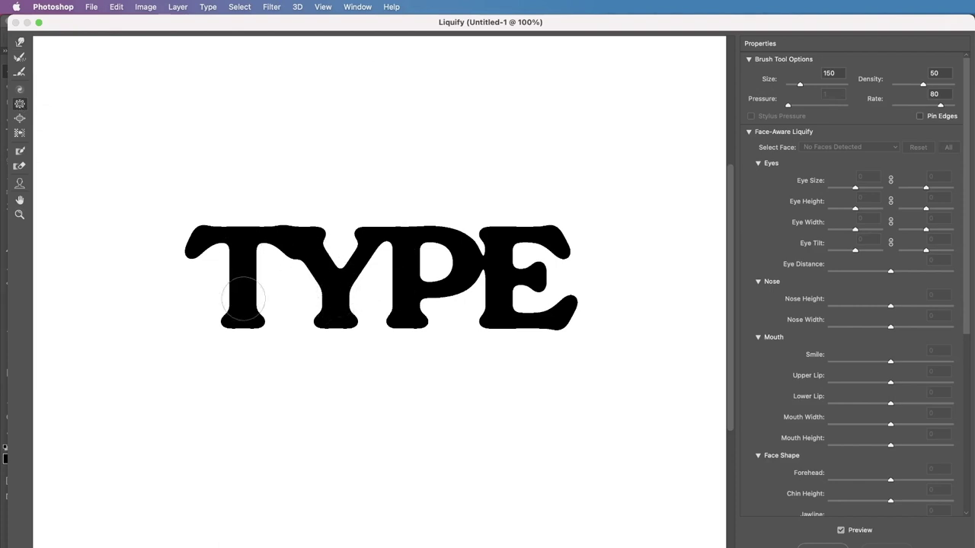
left_click_drag(243, 299, 241, 251)
key("super+z")
mouse_move(316, 265)
left_mouse_down()
mouse_move(334, 287)
mouse_move(348, 282)
mouse_move(363, 251)
mouse_move(406, 274)
mouse_move(406, 262)
mouse_move(404, 304)
left_mouse_up()
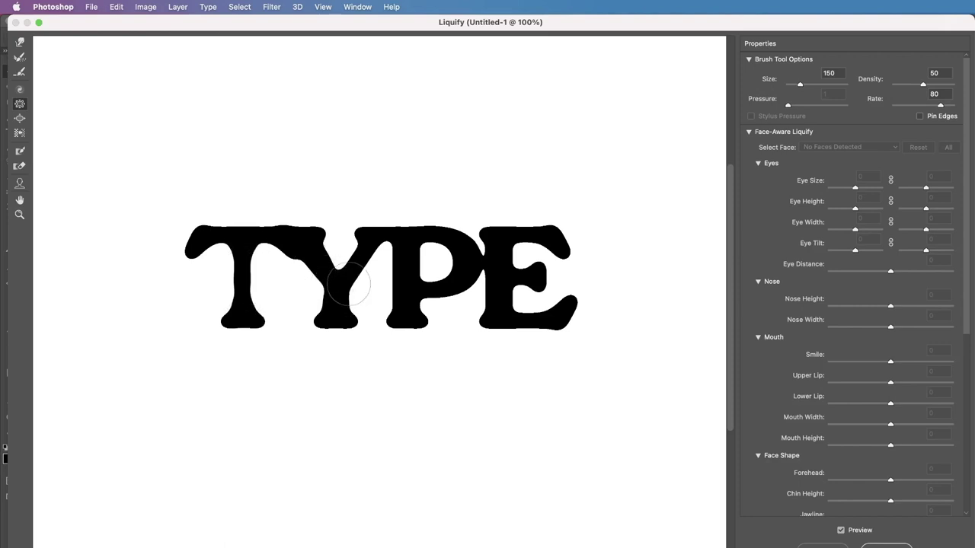
left_click(495, 301)
Pucker the T's crossbar and stem and the upper arm of the Y to refine their thickness
key("super+plus")
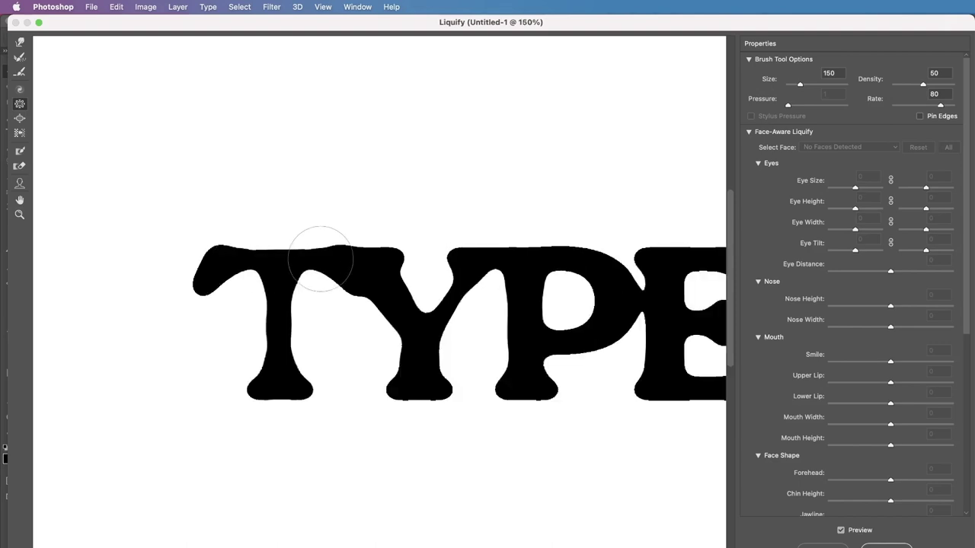
mouse_move(326, 259)
left_mouse_down()
mouse_move(247, 261)
mouse_move(276, 329)
mouse_move(291, 310)
mouse_move(280, 289)
mouse_move(288, 286)
mouse_move(279, 354)
left_mouse_up()
key("super+z")
left_click_drag(479, 378, 315, 290)
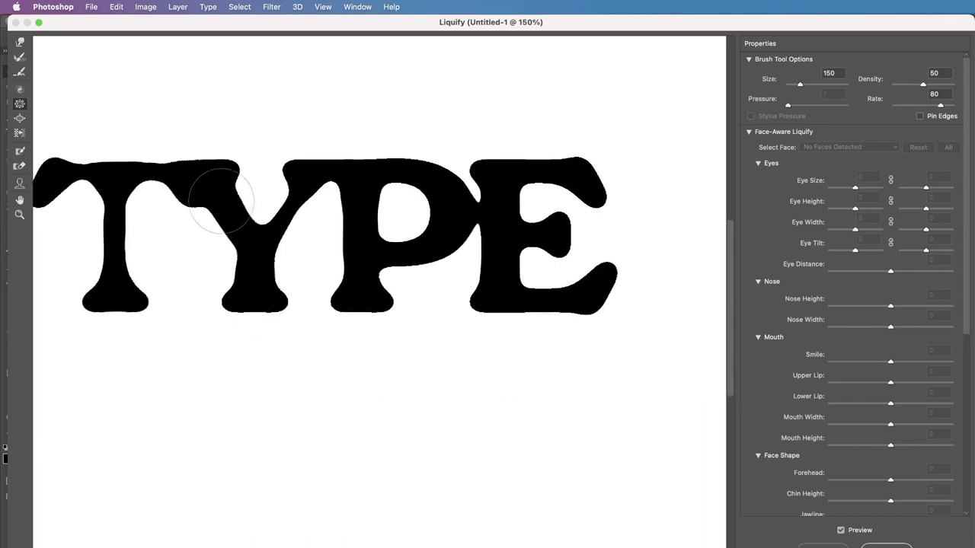
left_click_drag(234, 206, 215, 189)
Slim the strokes of the Y, P and E with the Pucker tool and thin the joint between the T and Y
scroll(214, 187, "up", 4)
scroll(214, 186, "left", 4)
scroll(479, 424, "down", 2)
scroll(479, 424, "right", 2)
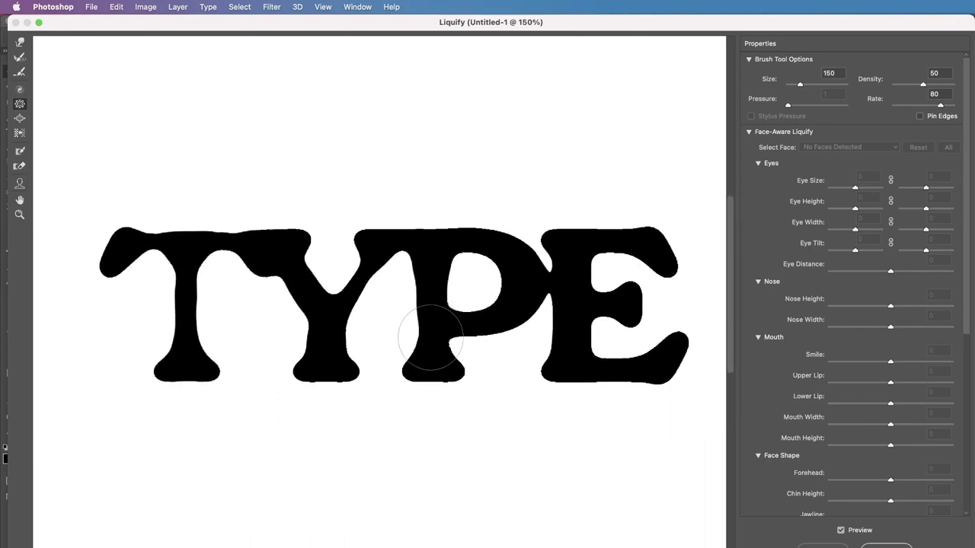
mouse_move(427, 314)
left_mouse_down()
mouse_move(426, 262)
mouse_move(457, 305)
mouse_move(480, 234)
mouse_move(454, 234)
mouse_move(512, 242)
mouse_move(457, 235)
mouse_move(503, 238)
left_mouse_up()
mouse_move(606, 240)
left_mouse_down()
mouse_move(579, 244)
mouse_move(600, 302)
mouse_move(592, 301)
mouse_move(664, 293)
mouse_move(569, 325)
mouse_move(570, 349)
mouse_move(432, 284)
mouse_move(436, 325)
mouse_move(468, 282)
mouse_move(466, 323)
mouse_move(505, 305)
mouse_move(167, 244)
mouse_move(176, 318)
mouse_move(282, 294)
mouse_move(388, 343)
mouse_move(326, 351)
mouse_move(416, 294)
mouse_move(431, 267)
mouse_move(564, 359)
mouse_move(578, 281)
mouse_move(627, 241)
mouse_move(577, 319)
mouse_move(464, 253)
mouse_move(476, 241)
mouse_move(462, 243)
mouse_move(511, 245)
mouse_move(429, 272)
mouse_move(426, 283)
mouse_move(454, 324)
mouse_move(364, 260)
left_mouse_up()
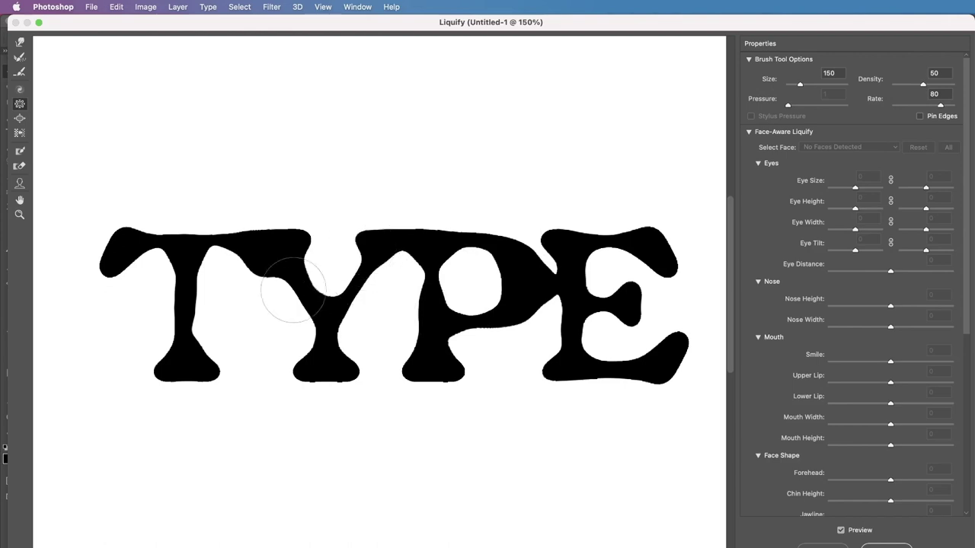
mouse_move(279, 297)
left_mouse_down()
mouse_move(276, 269)
mouse_move(243, 290)
left_mouse_up()
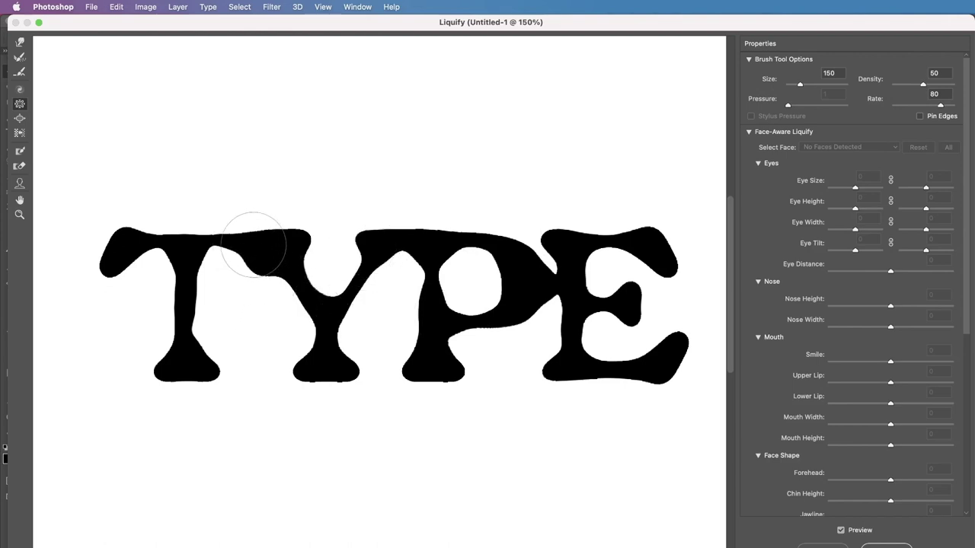
left_click_drag(253, 244, 204, 266)
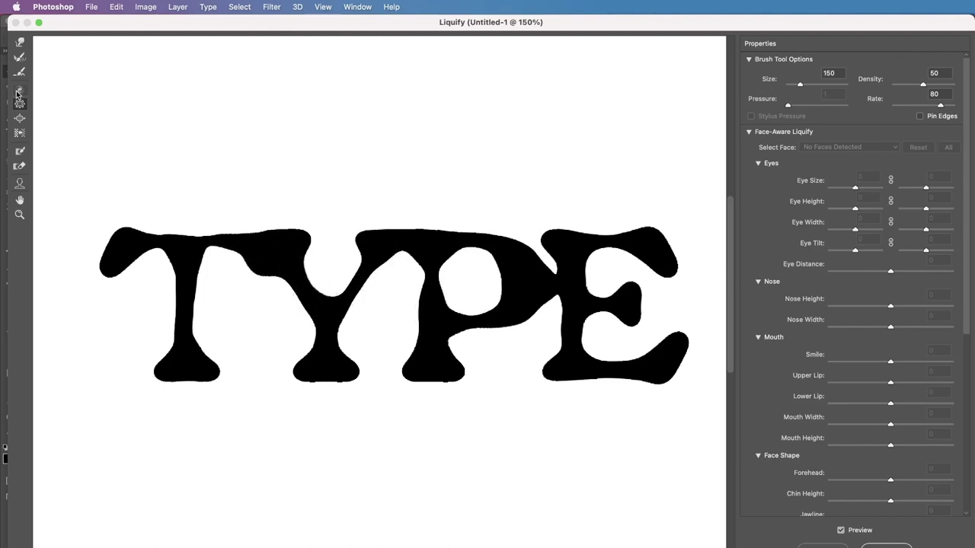
Round the feet of the T and Y and reshape the T's left serif using the Forward Warp tool at brush size 100
left_click(22, 43)
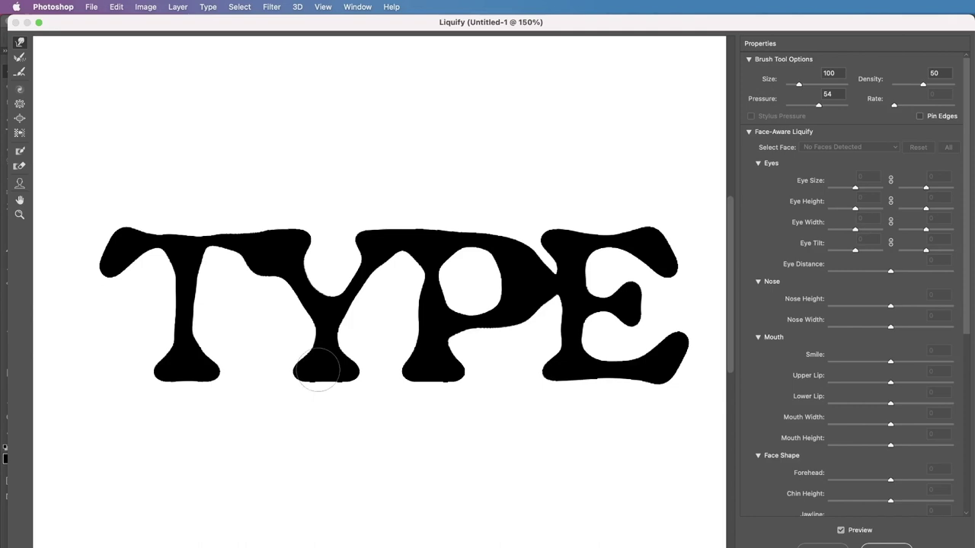
mouse_move(319, 370)
left_mouse_down()
mouse_move(343, 369)
mouse_move(299, 353)
mouse_move(312, 358)
mouse_move(305, 374)
mouse_move(313, 350)
mouse_move(330, 348)
mouse_move(344, 361)
mouse_move(324, 384)
mouse_move(340, 362)
left_mouse_up()
mouse_move(186, 372)
left_mouse_down()
mouse_move(198, 383)
mouse_move(177, 384)
left_mouse_up()
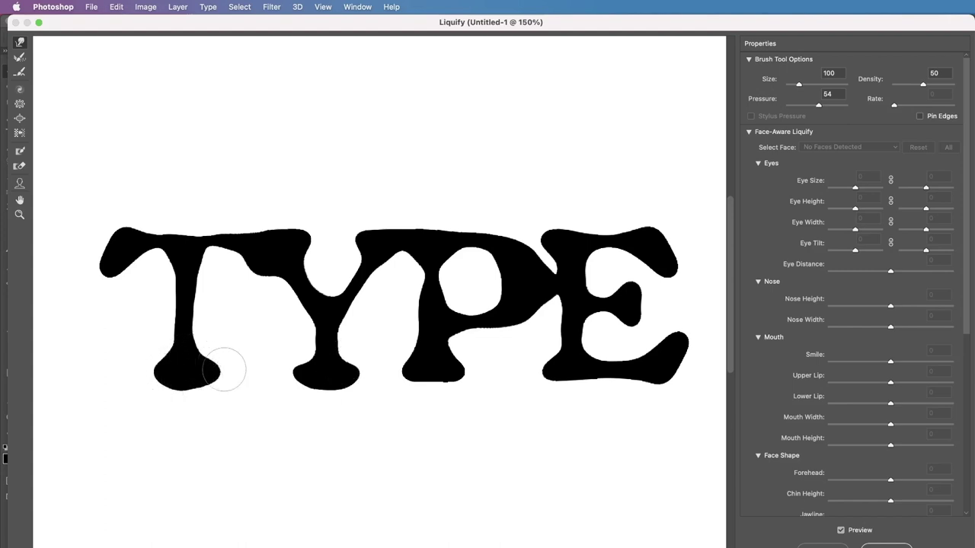
mouse_move(207, 353)
left_mouse_down()
mouse_move(190, 360)
mouse_move(201, 387)
left_mouse_up()
left_click_drag(109, 259, 135, 258)
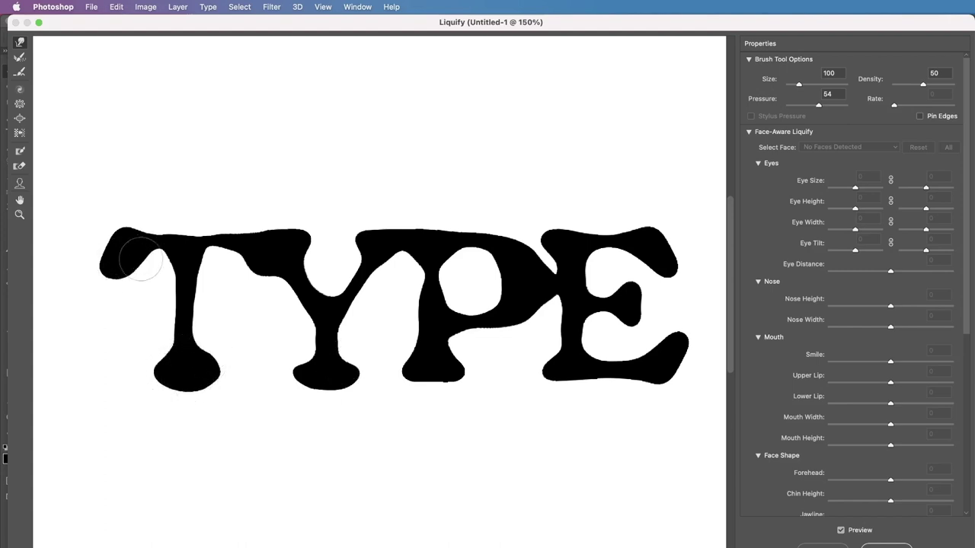
left_click_drag(196, 337, 197, 321)
mouse_move(301, 353)
left_mouse_down()
mouse_move(330, 357)
mouse_move(297, 362)
mouse_move(350, 345)
mouse_move(322, 380)
mouse_move(305, 347)
left_mouse_up()
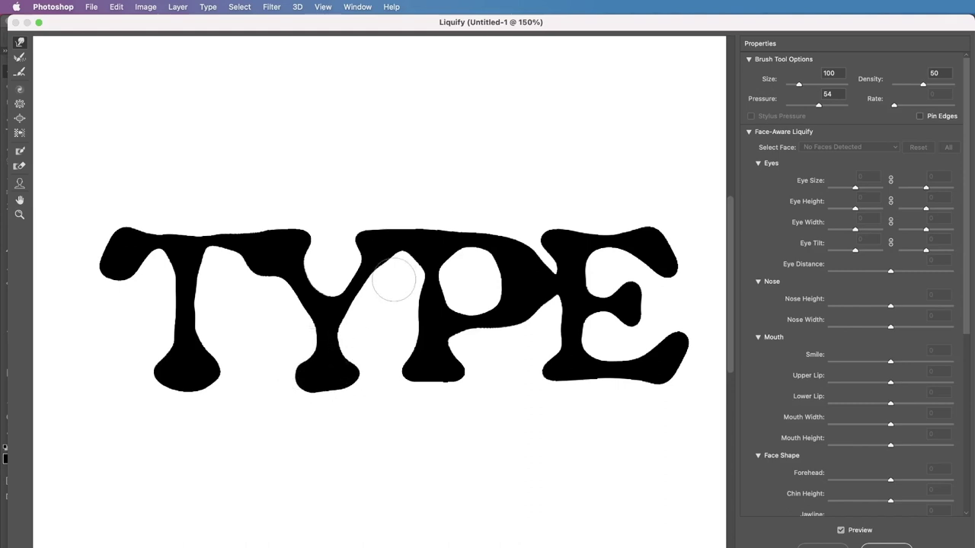
Warp the counter of the P and swell the ends of the E's arms
mouse_move(447, 251)
left_mouse_down()
mouse_move(390, 236)
mouse_move(392, 259)
mouse_move(576, 244)
mouse_move(667, 256)
mouse_move(656, 251)
mouse_move(641, 259)
mouse_move(661, 275)
mouse_move(673, 247)
mouse_move(639, 268)
left_mouse_up()
left_click_drag(649, 320, 653, 337)
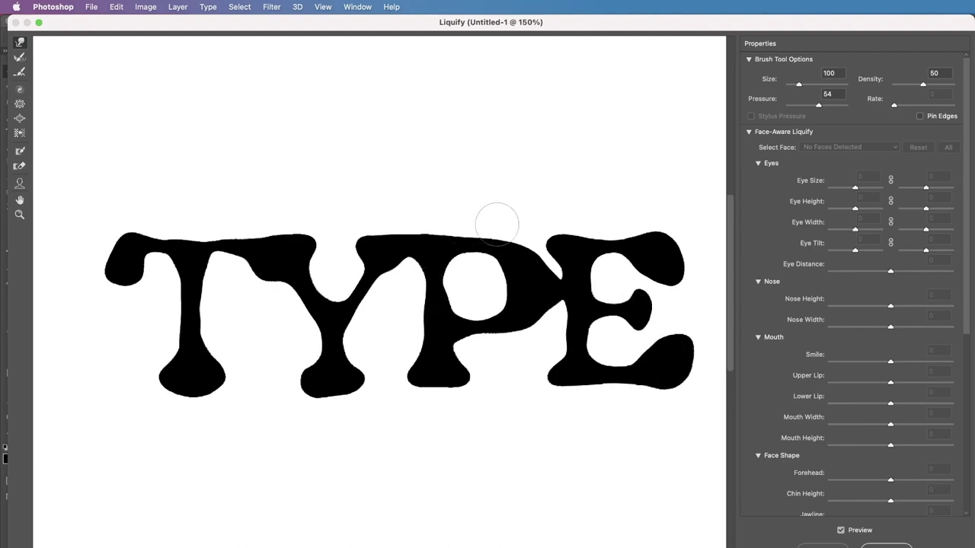
key("super+minus")
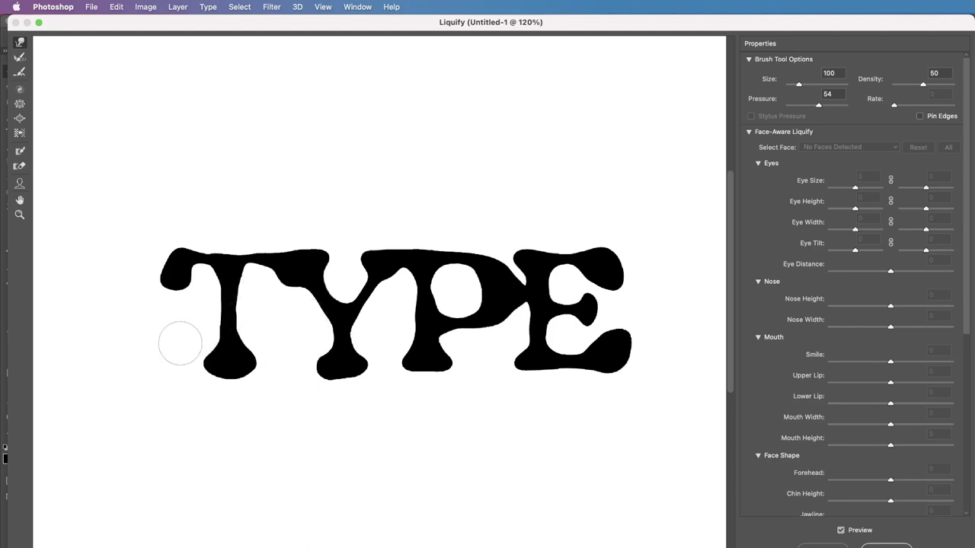
Bend the T's stem and foot diagonally to the right using the Forward Warp tool at brush size 300
key("bracketright")
key("bracketright")
key("bracketright")
key("bracketright")
key("bracketright")
key("bracketright")
key("bracketright")
key("bracketright")
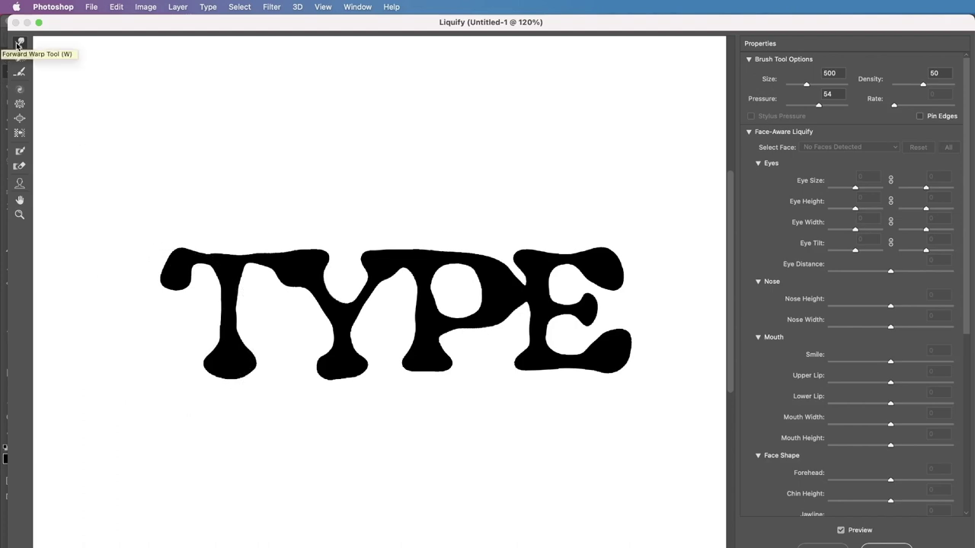
left_click_drag(153, 332, 206, 381)
key("bracketleft")
key("bracketleft")
key("bracketleft")
key("bracketleft")
left_click_drag(214, 318, 251, 335)
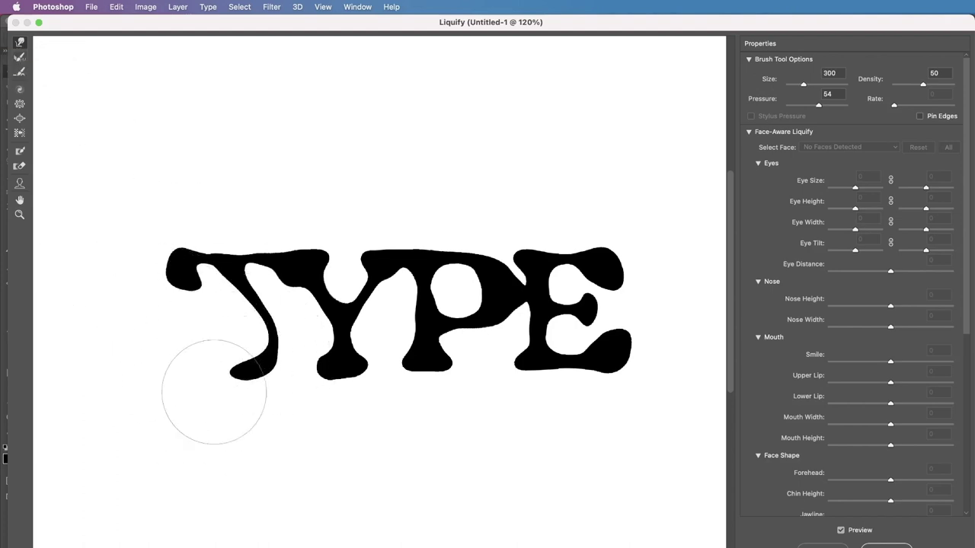
mouse_move(214, 392)
left_mouse_down()
mouse_move(292, 363)
mouse_move(271, 287)
mouse_move(311, 321)
mouse_move(284, 329)
mouse_move(262, 291)
mouse_move(271, 348)
left_mouse_up()
Slant the lower part of the E's stem to the left using a warp brush size of 250
key("bracketleft")
key("bracketleft")
key("bracketleft")
key("bracketleft")
key("bracketright")
key("bracketright")
mouse_move(555, 341)
left_mouse_down()
mouse_move(523, 328)
mouse_move(542, 310)
left_mouse_up()
key("bracketright")
left_click_drag(537, 364, 524, 321)
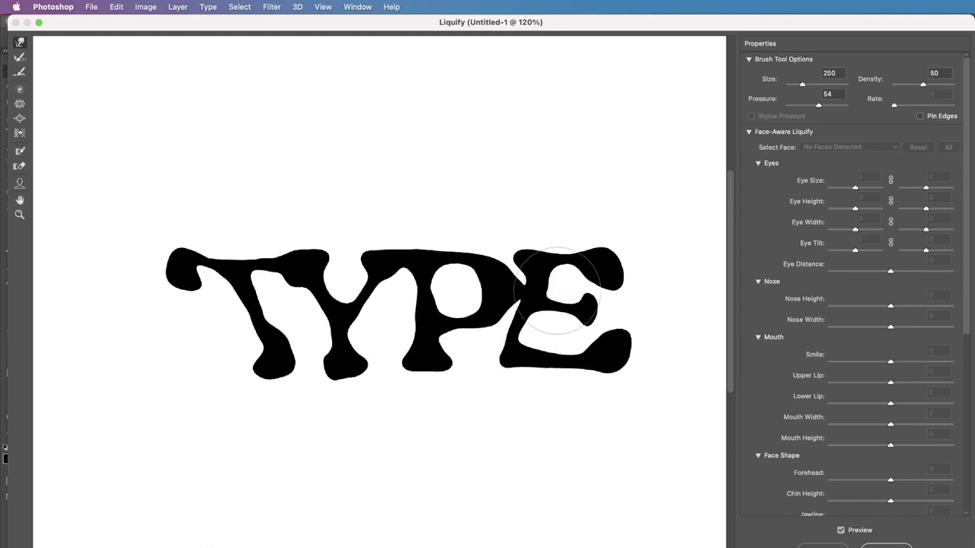
mouse_move(560, 291)
left_mouse_down()
mouse_move(561, 250)
mouse_move(540, 239)
mouse_move(547, 347)
left_mouse_up()
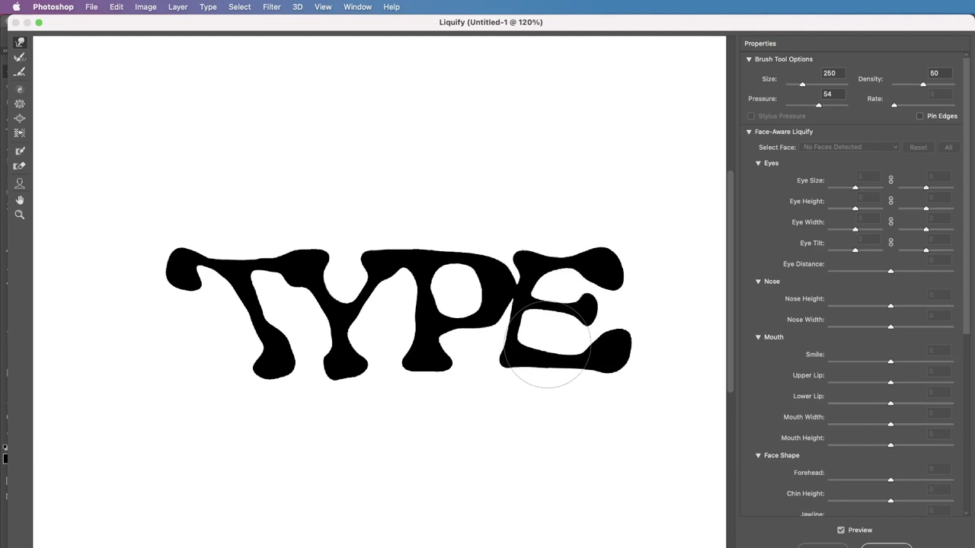
key("super+z")
Shorten the E's middle arm using the Forward Warp tool at brush size 70
key("bracketleft")
key("bracketleft")
key("bracketleft")
key("bracketleft")
key("bracketleft")
key("bracketleft")
key("bracketleft")
key("bracketleft")
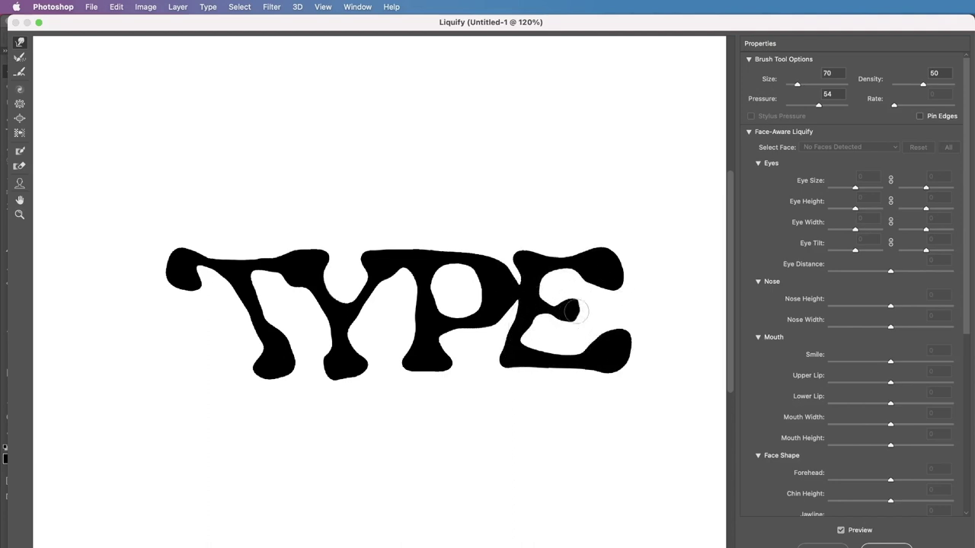
key("super+z")
Push the P's lower bowl upward and bulge the feet of the Y and P with a larger warp brush
key("bracketright")
key("bracketright")
key("bracketright")
key("bracketright")
key("bracketright")
key("bracketright")
key("bracketright")
key("bracketright")
left_click_drag(439, 366, 456, 321)
key("bracketleft")
key("bracketleft")
mouse_move(332, 350)
left_mouse_down()
mouse_move(357, 332)
mouse_move(343, 359)
mouse_move(391, 337)
mouse_move(449, 336)
mouse_move(486, 352)
left_mouse_up()
Warp the top of the P into a wave at brush size 200 and dip the T–Y joint downward at size 125
key("bracketright")
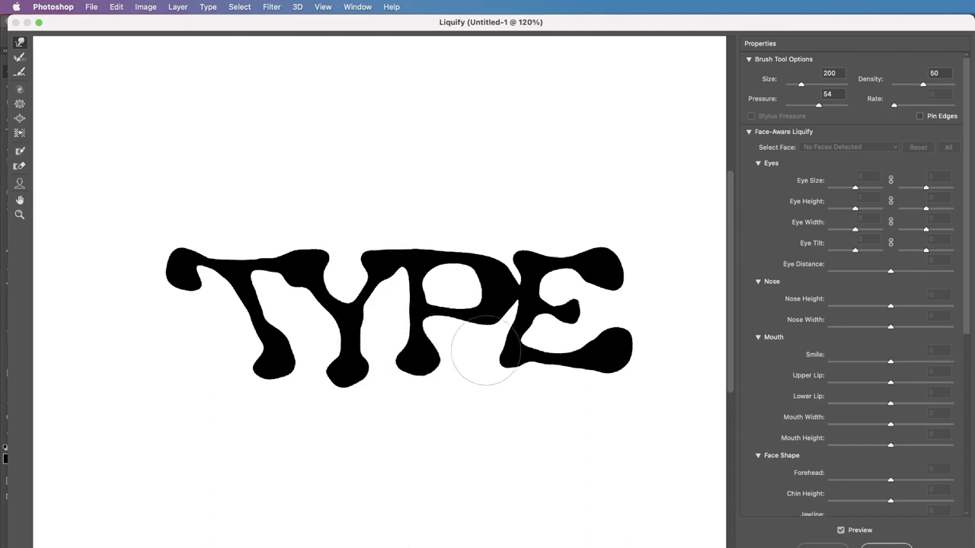
mouse_move(404, 259)
left_mouse_down()
mouse_move(389, 220)
mouse_move(470, 227)
mouse_move(449, 268)
mouse_move(467, 281)
left_mouse_up()
key("bracketleft")
key("bracketleft")
key("bracketleft")
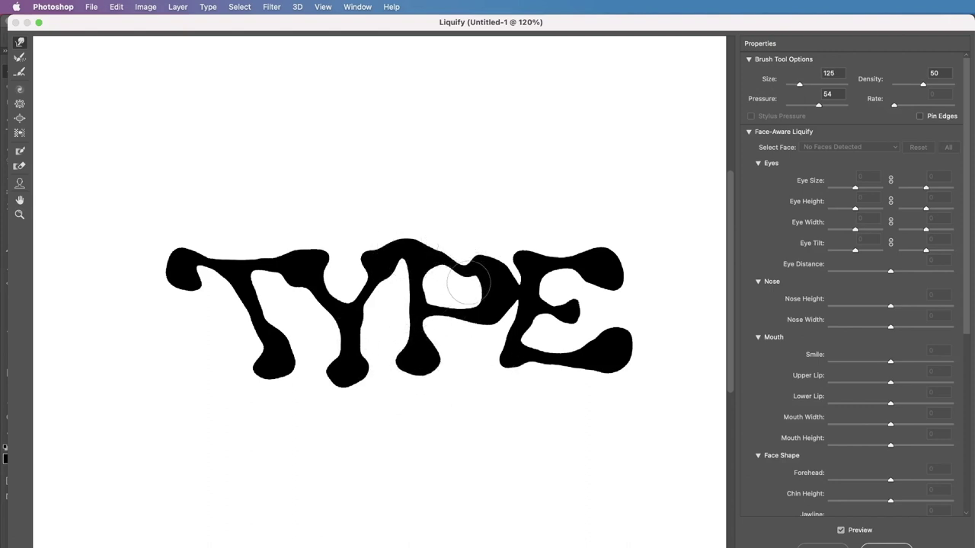
left_click_drag(271, 255, 288, 303)
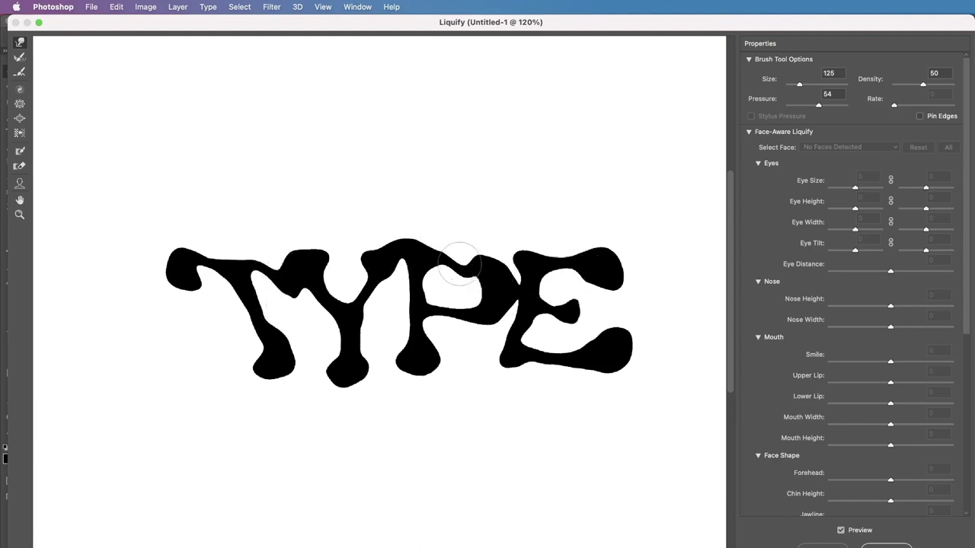
left_click_drag(460, 262, 446, 276)
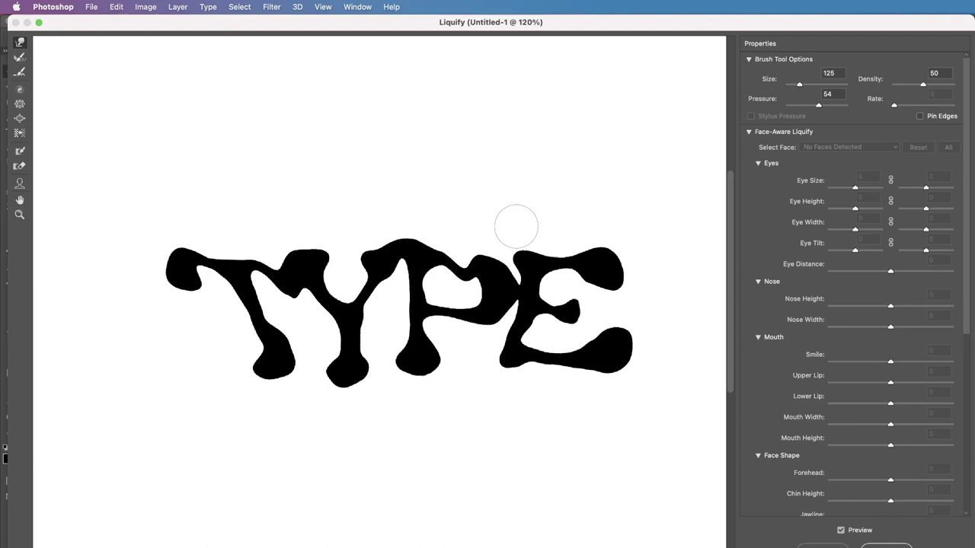
Raise the tip of the Y's left arm, nudge its foot and reshape the left end of the T's crossbar
left_click_drag(307, 252, 313, 235)
left_click_drag(329, 367, 336, 368)
left_click_drag(257, 286, 265, 287)
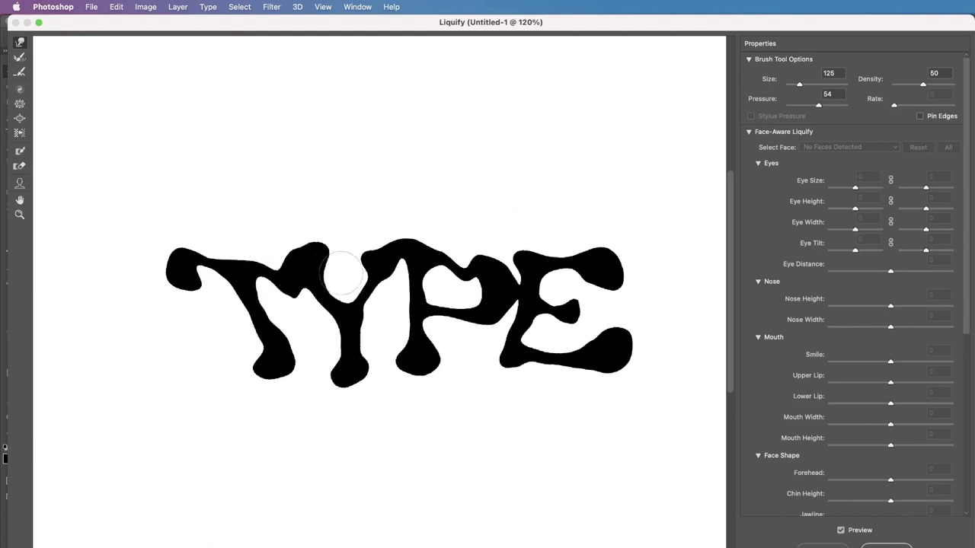
mouse_move(215, 262)
left_mouse_down()
mouse_move(225, 258)
mouse_move(177, 254)
left_mouse_up()
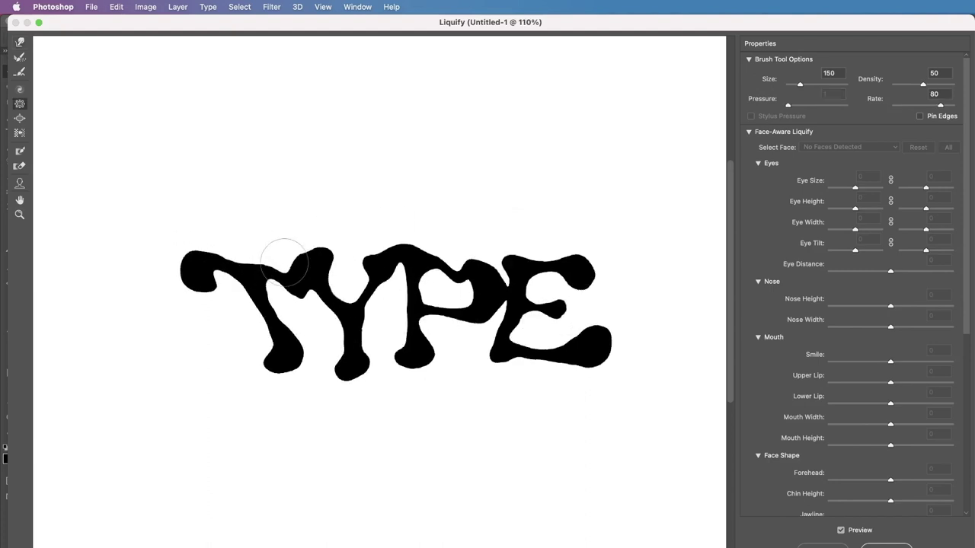
Thin the letter strokes using the Pucker tool at brush size 150 and apply the Liquify filter
mouse_move(440, 335)
left_mouse_down()
mouse_move(504, 329)
mouse_move(531, 267)
mouse_move(544, 266)
mouse_move(414, 286)
left_mouse_up()
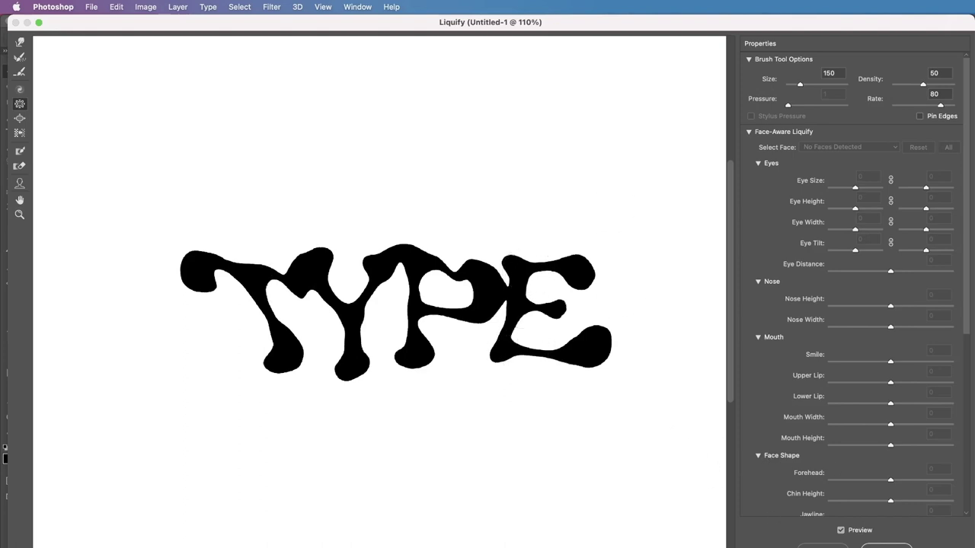
key("Return")
scroll(372, 284, "up", 3)
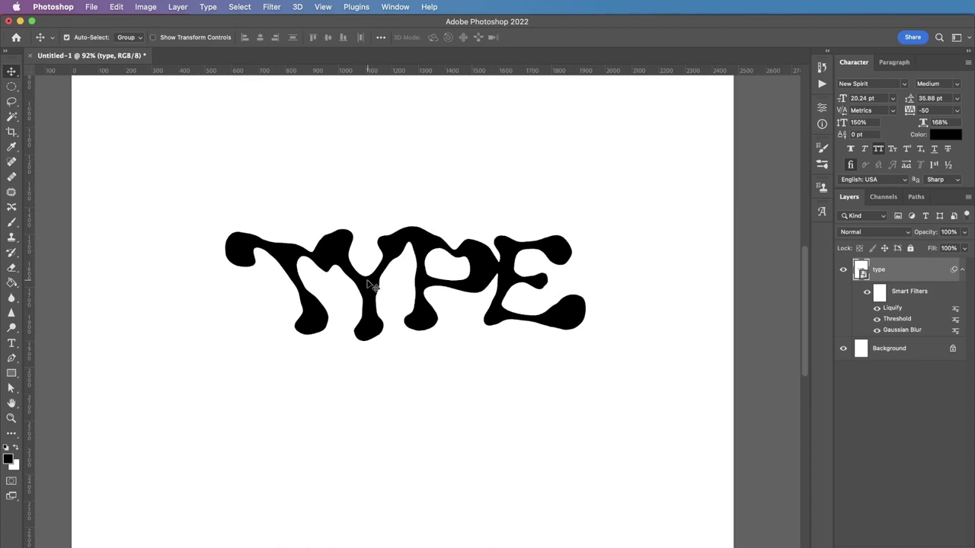
Select the black lettering with the Magic Wand tool and copy it onto a new layer
left_click_drag(805, 331, 802, 323)
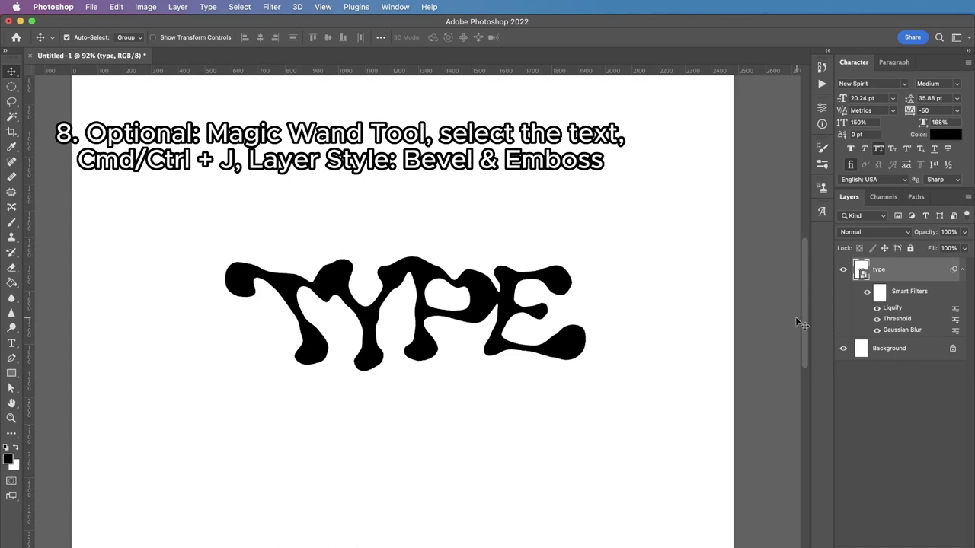
scroll(137, 171, "down", 4)
scroll(211, 183, "up", 4)
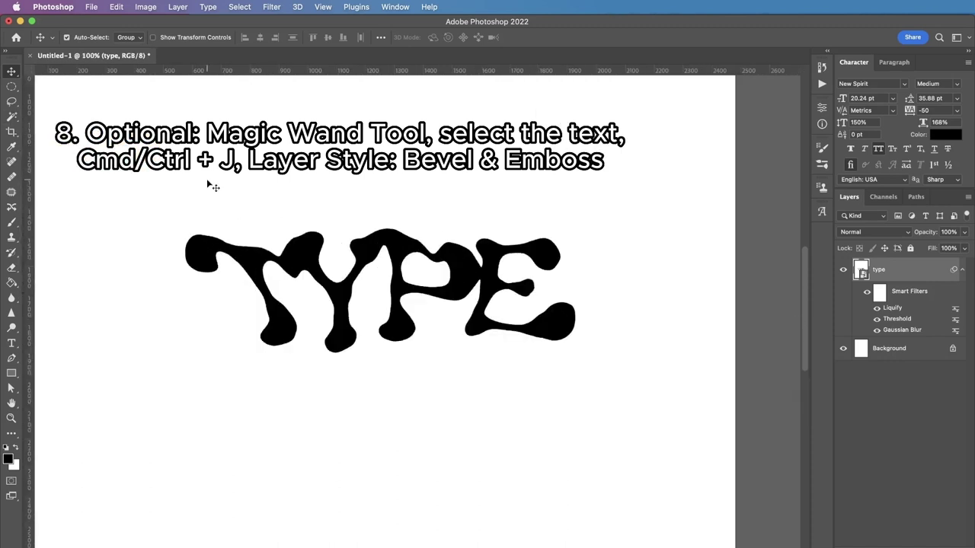
left_click(12, 117)
left_click(365, 251)
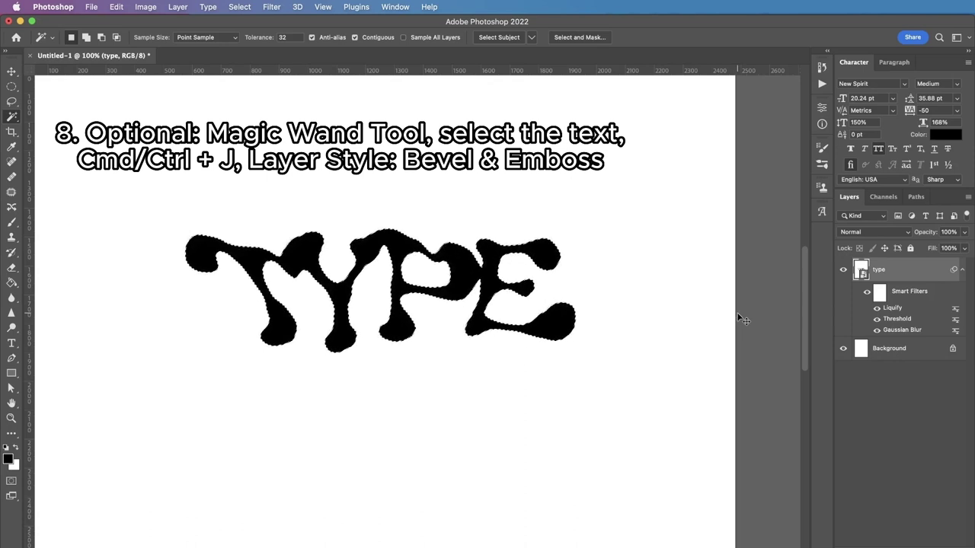
key("super+j")
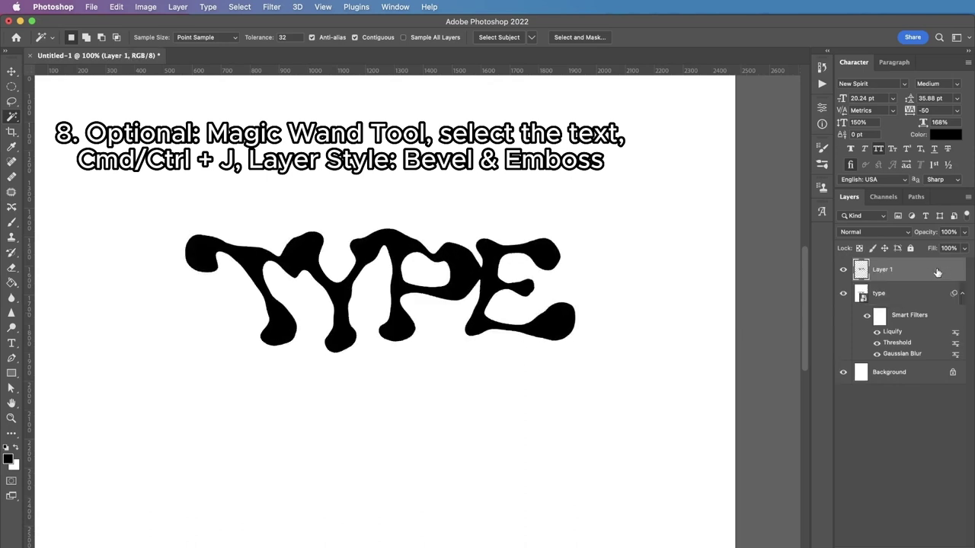
Add a Bevel & Emboss effect to the copied lettering layer with a size of 21 px
double_click(943, 270)
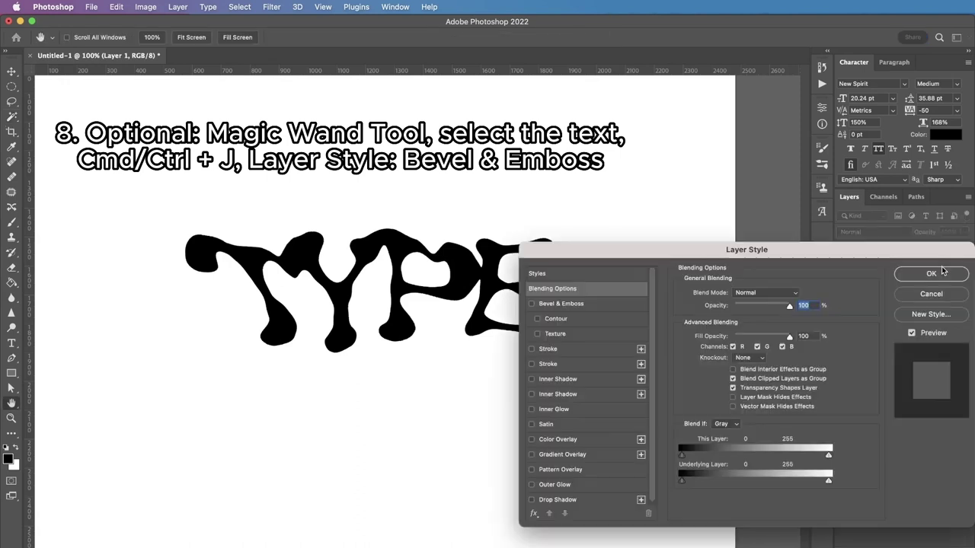
mouse_move(802, 253)
left_mouse_down()
mouse_move(771, 247)
mouse_move(795, 258)
left_mouse_up()
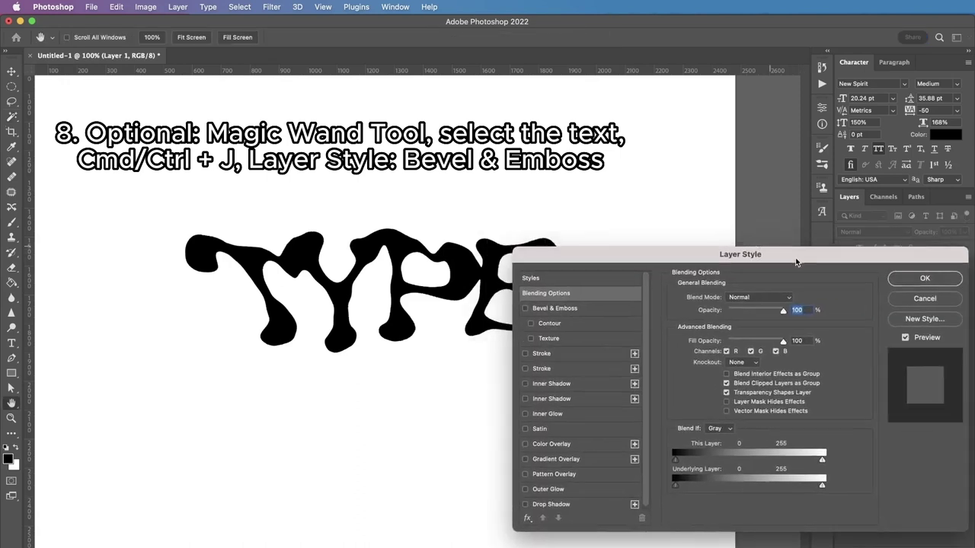
left_click(525, 309)
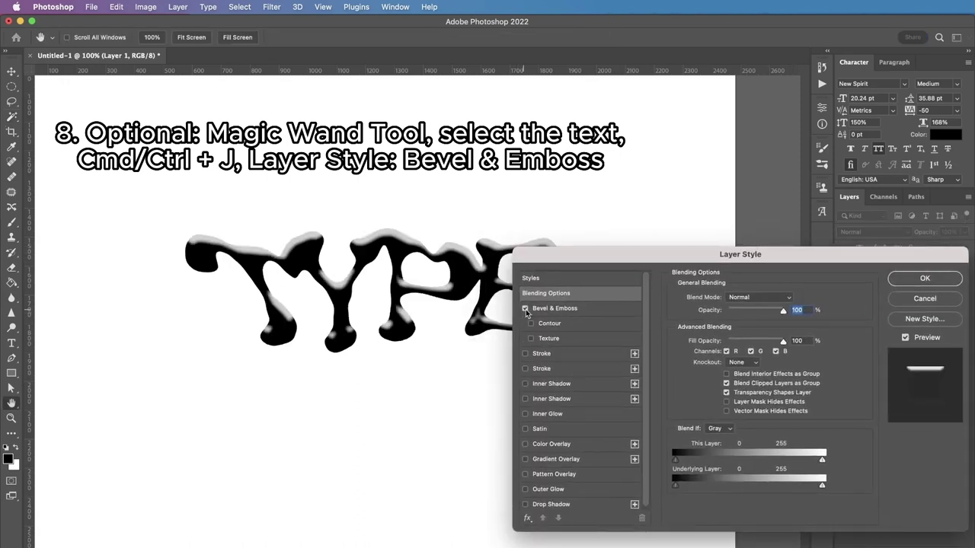
left_click(571, 312)
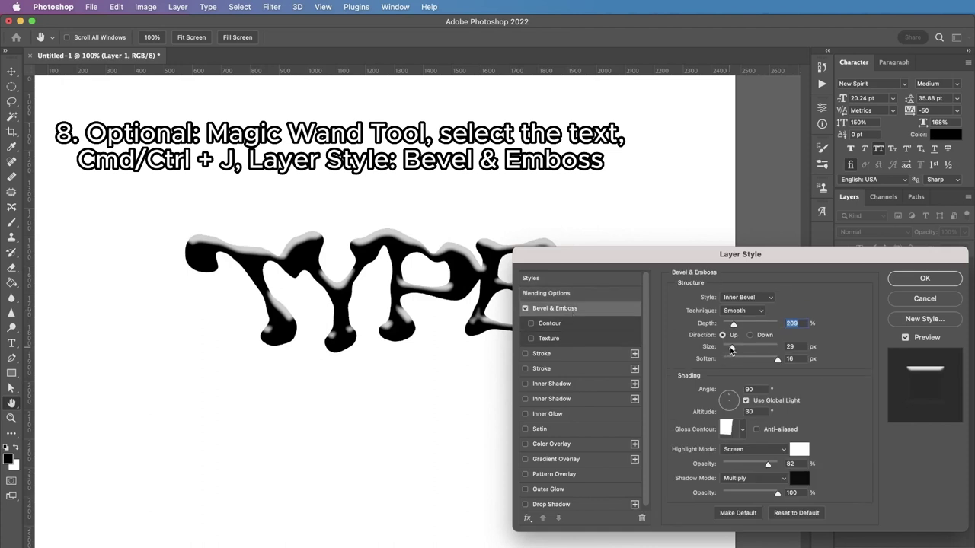
left_click_drag(731, 349, 729, 350)
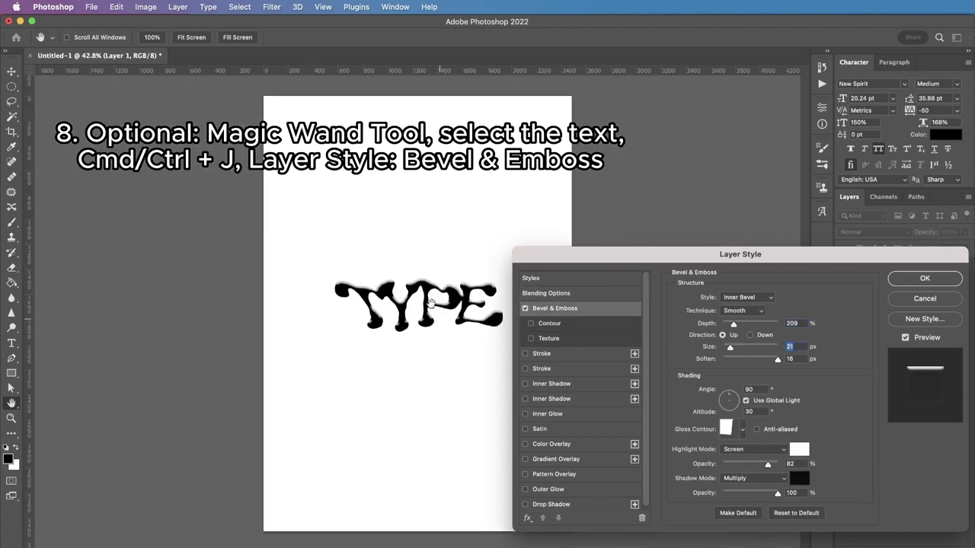
Set the bevel's highlight opacity to 84% and the light angle to 142°, and apply the layer style
scroll(430, 303, "up", 3)
left_click_drag(767, 464, 755, 465)
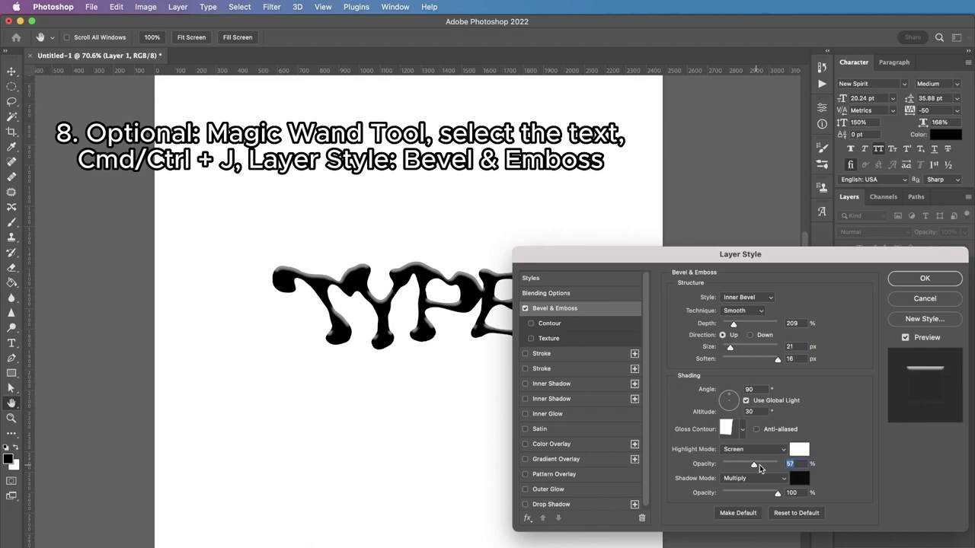
left_click(769, 464)
left_click(723, 395)
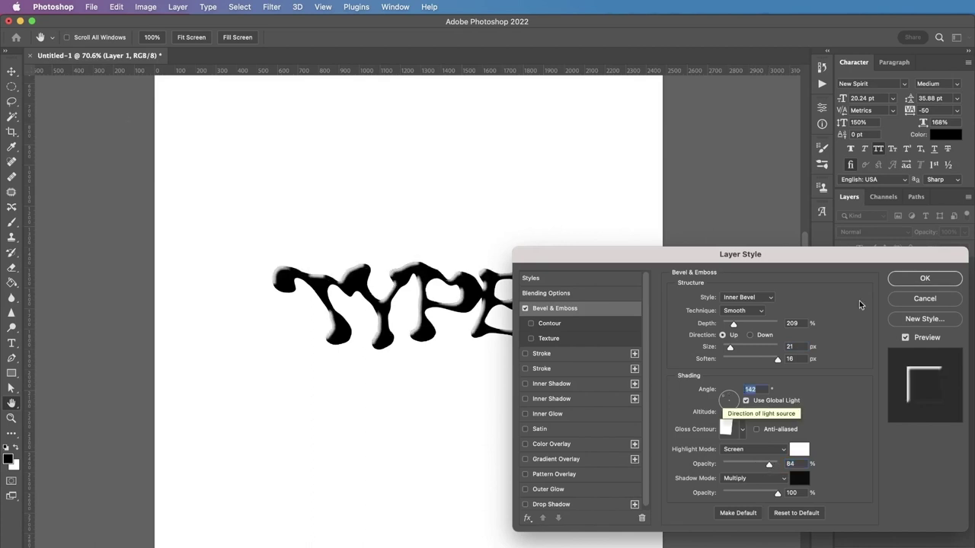
left_click(904, 282)
left_click(924, 279)
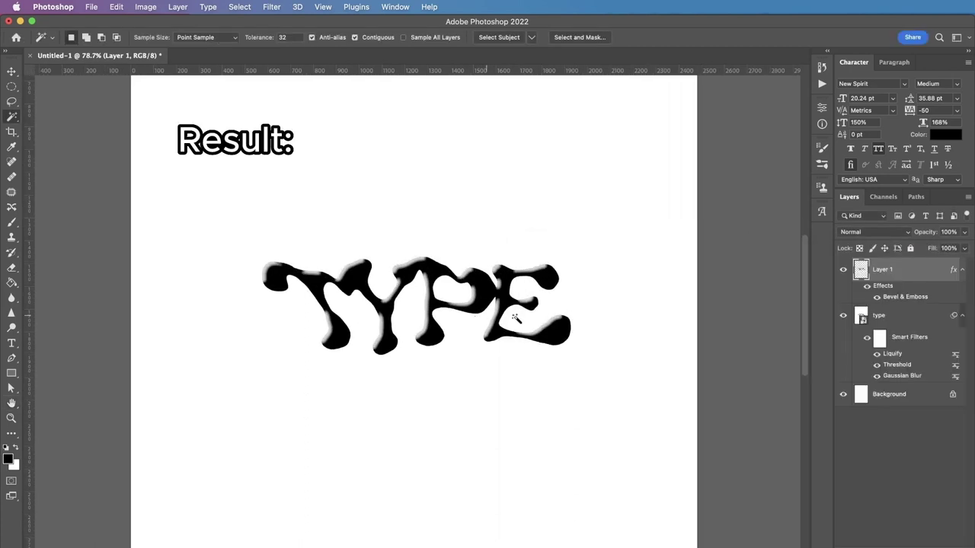
left_click(12, 73)
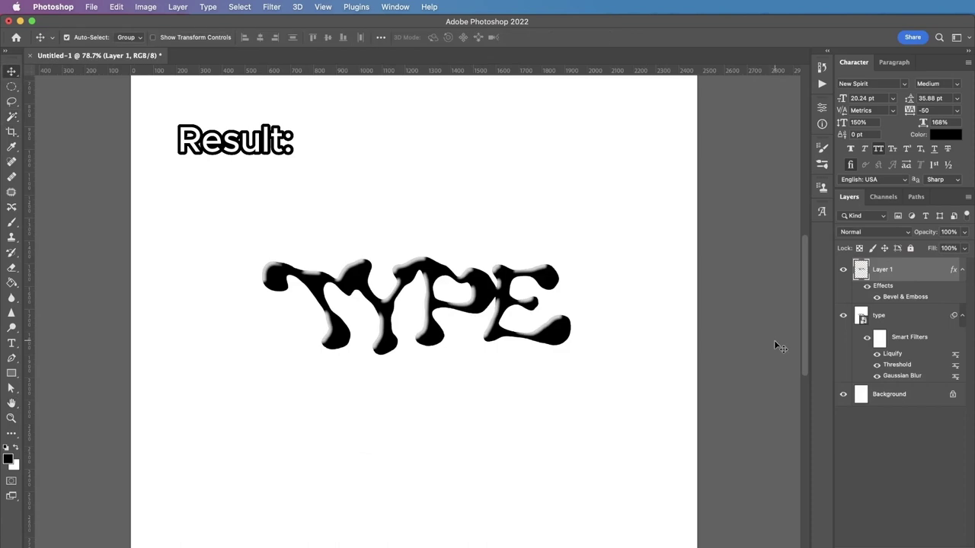